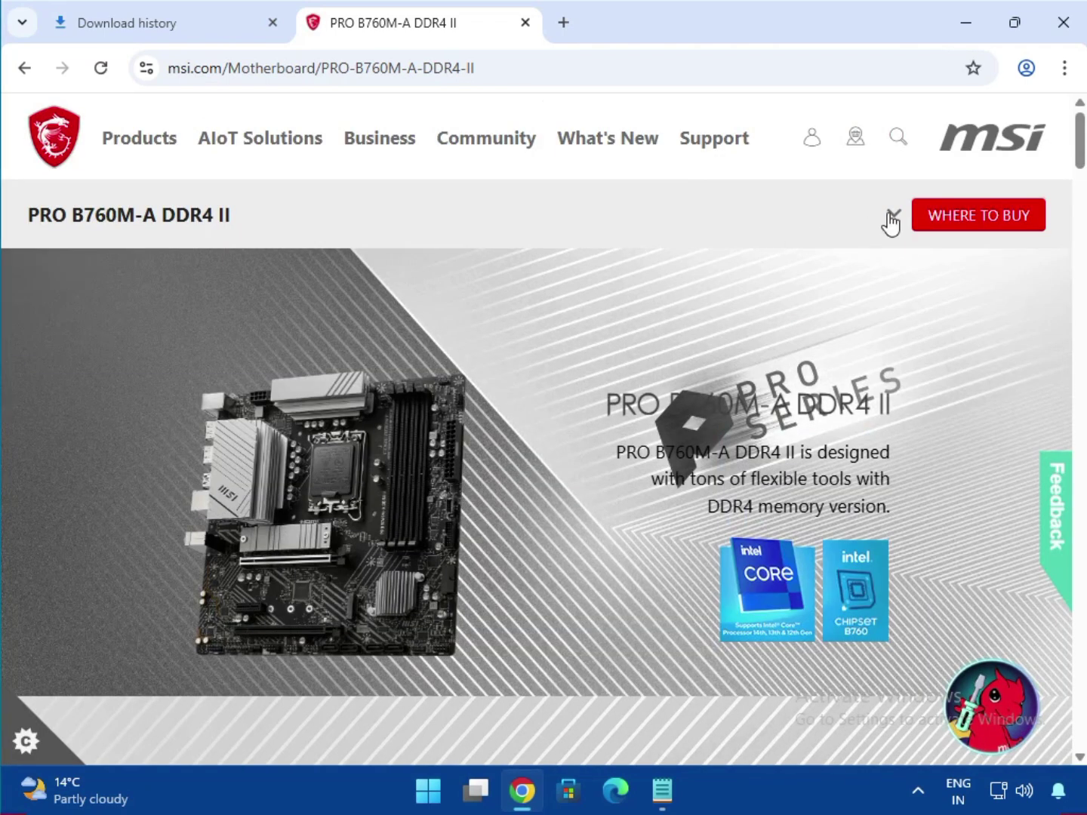
Open the support page of the PRO B760M-A DDR4 II and show the Driver category under Drivers & Downloads.
click(891, 219)
click(493, 288)
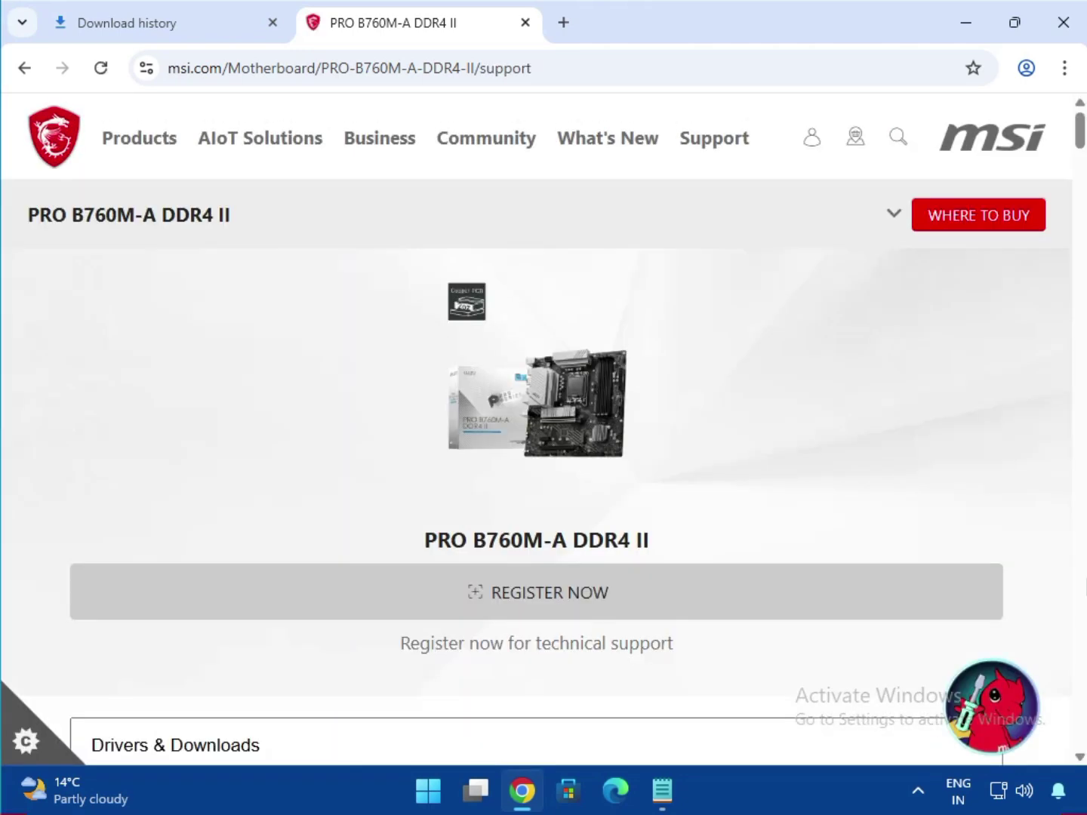
scroll(635, 645, down, 3)
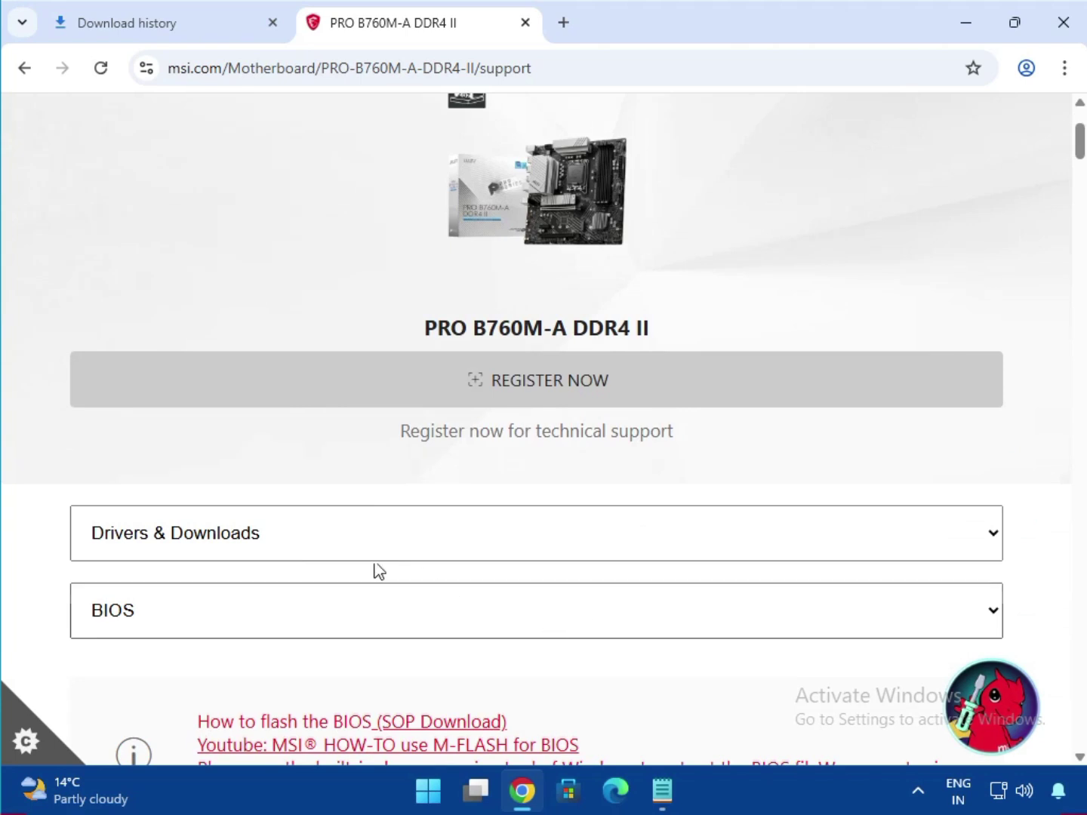
click(284, 544)
click(202, 581)
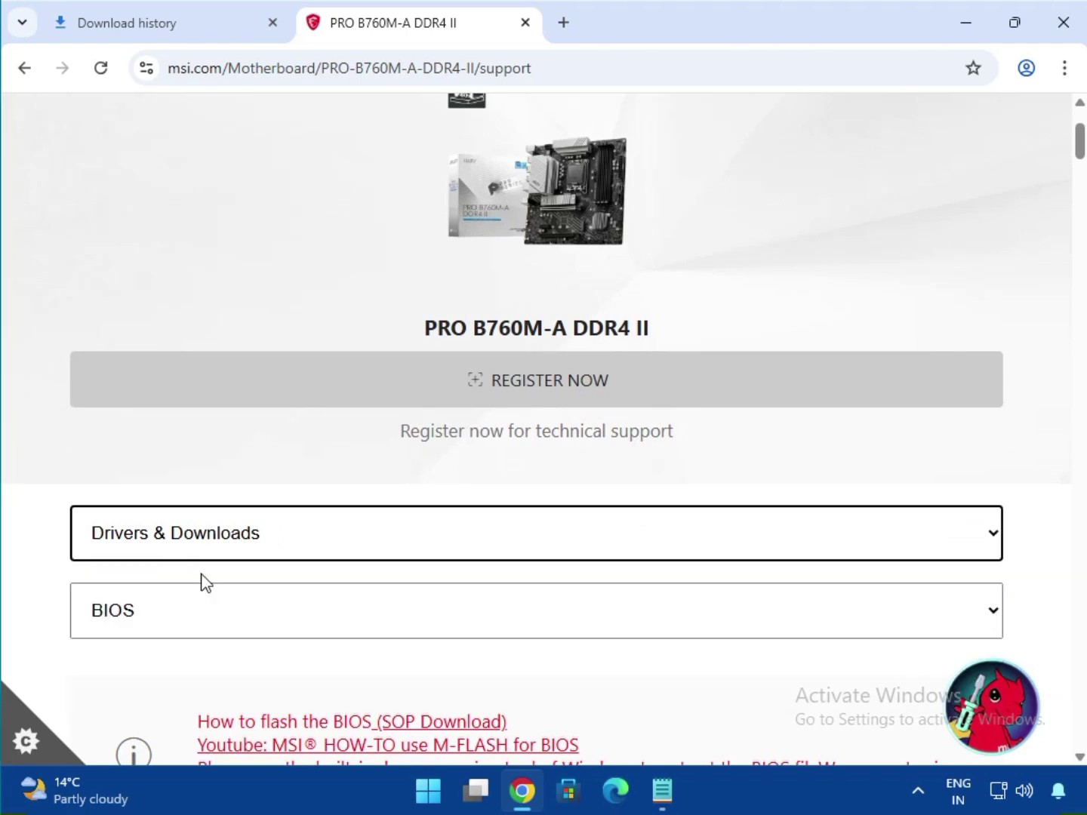
click(217, 615)
click(206, 684)
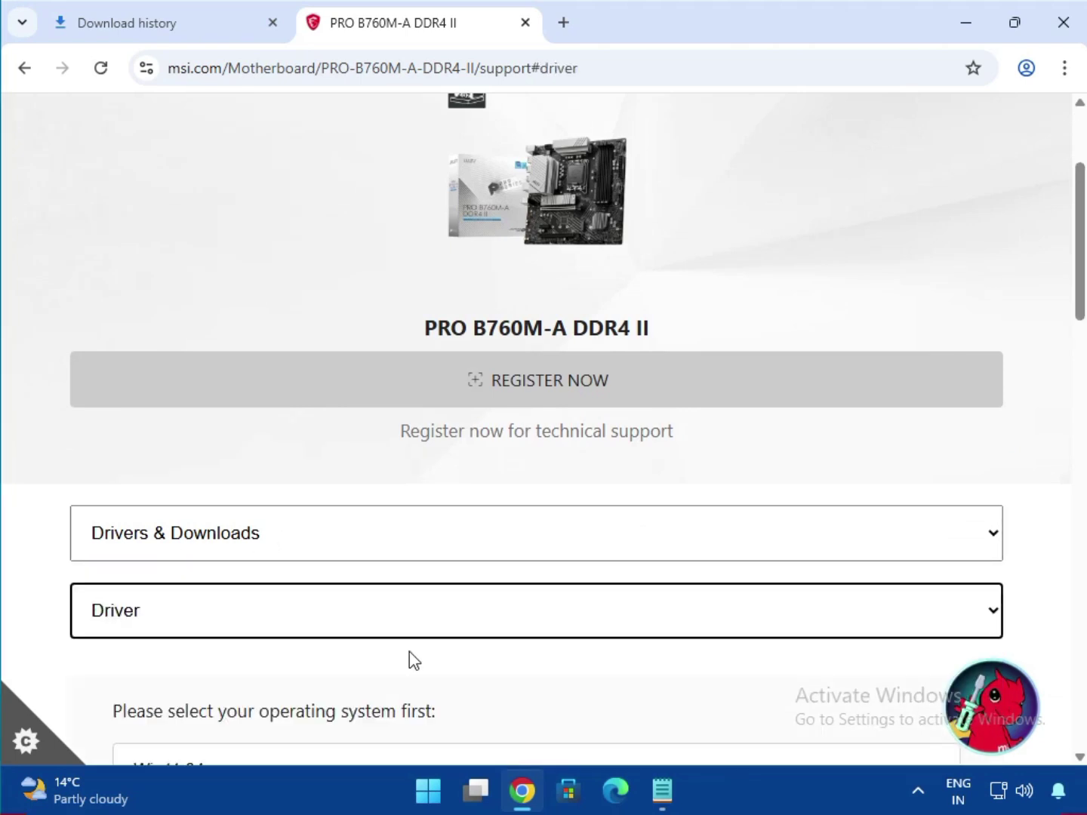
Choose Win11 64 as the operating system for the driver downloads.
scroll(409, 661, down, 4)
click(201, 453)
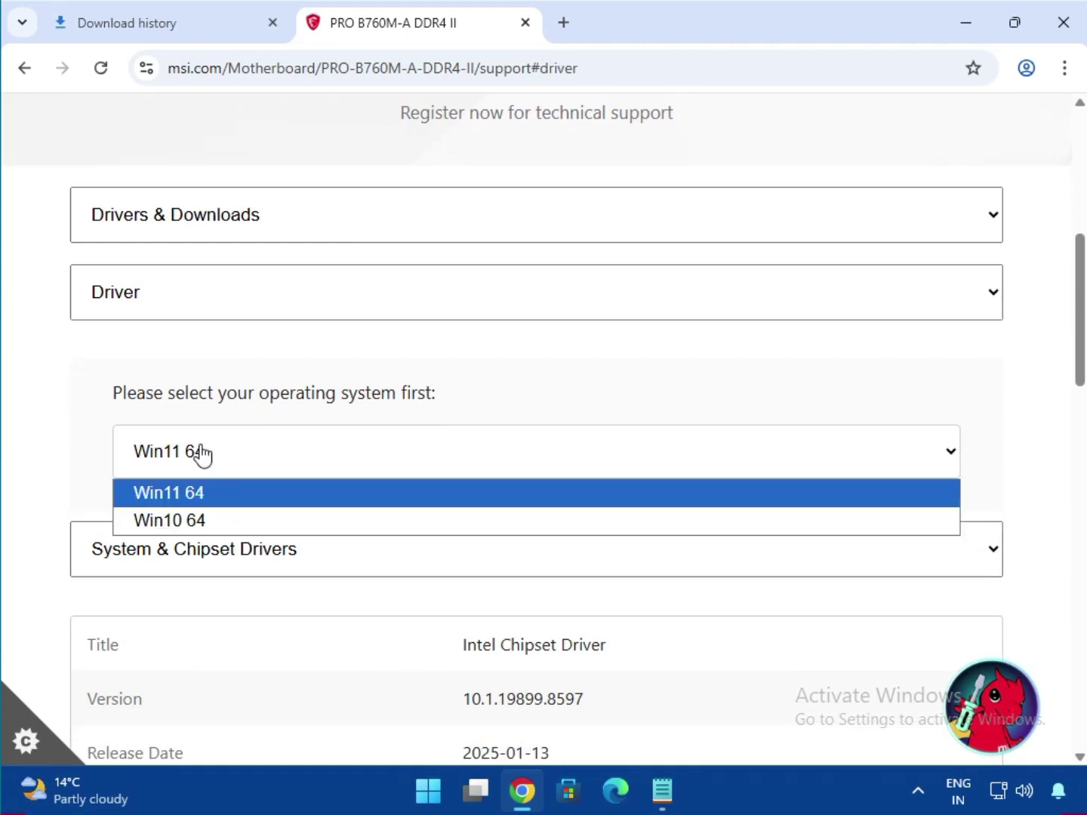
click(224, 497)
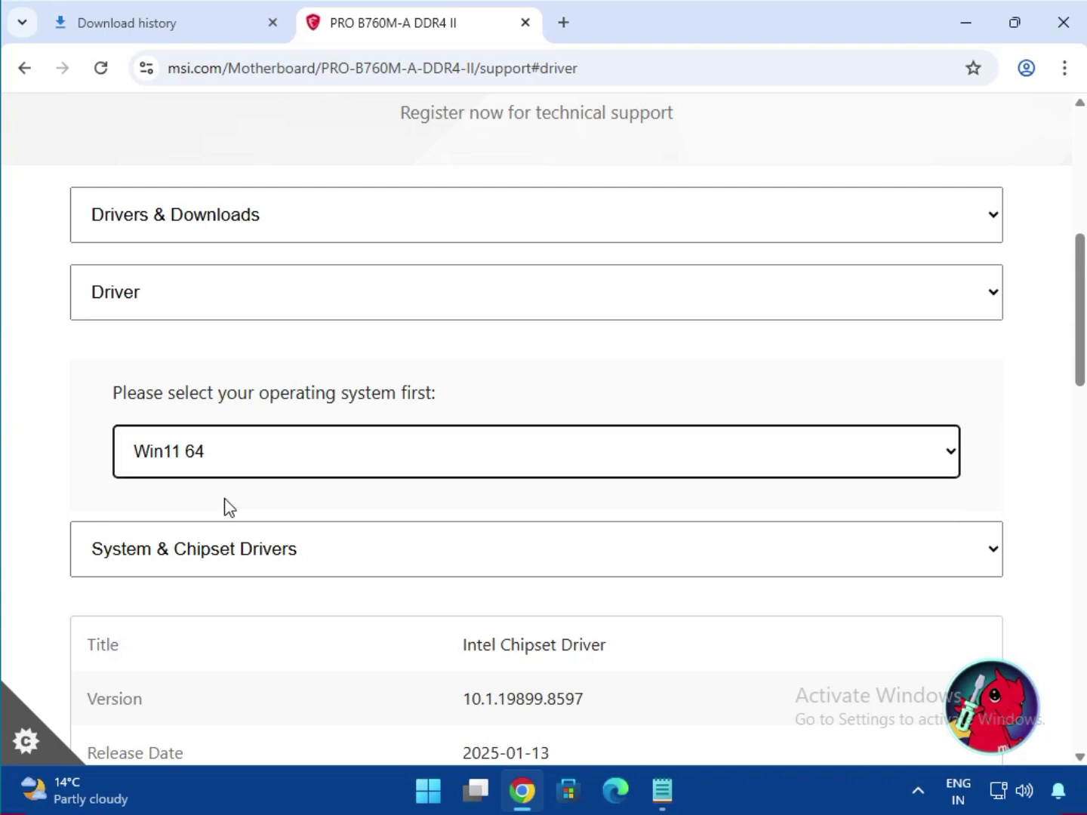
Download the Intel Chipset Driver from the System & Chipset Drivers category.
scroll(378, 576, down, 1)
click(245, 469)
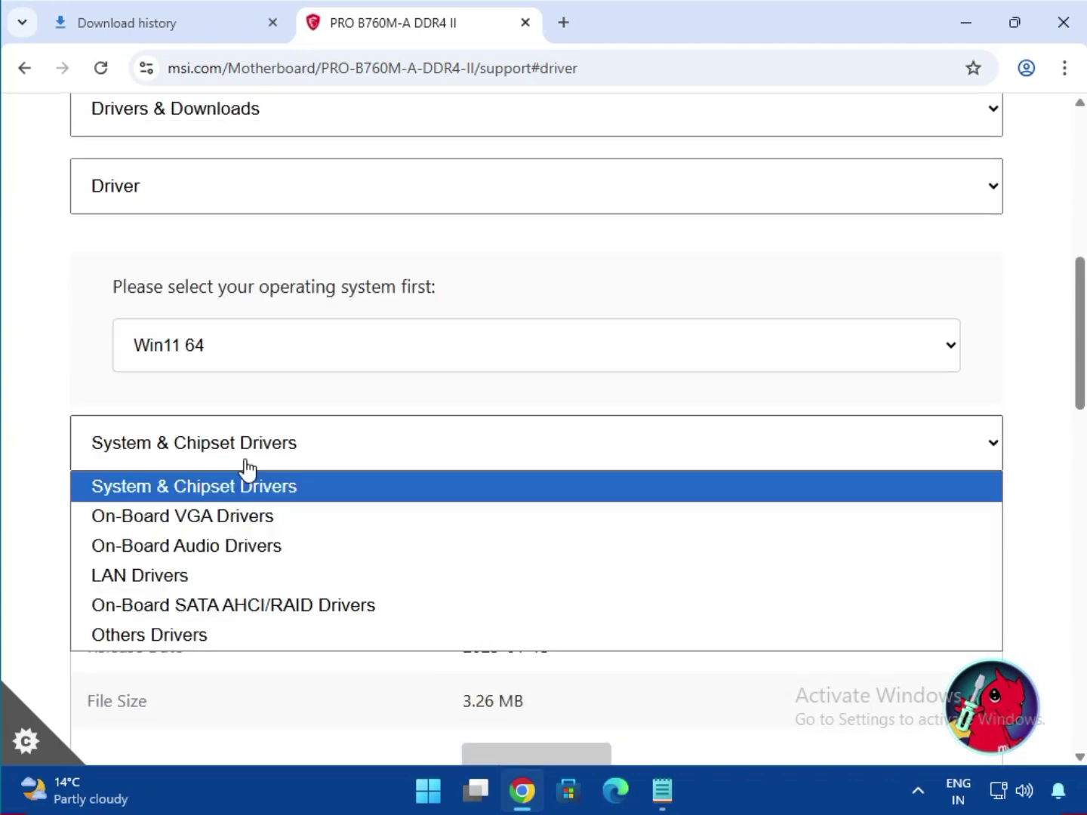
click(253, 485)
scroll(468, 514, down, 1)
drag(484, 433, 609, 433)
click(540, 659)
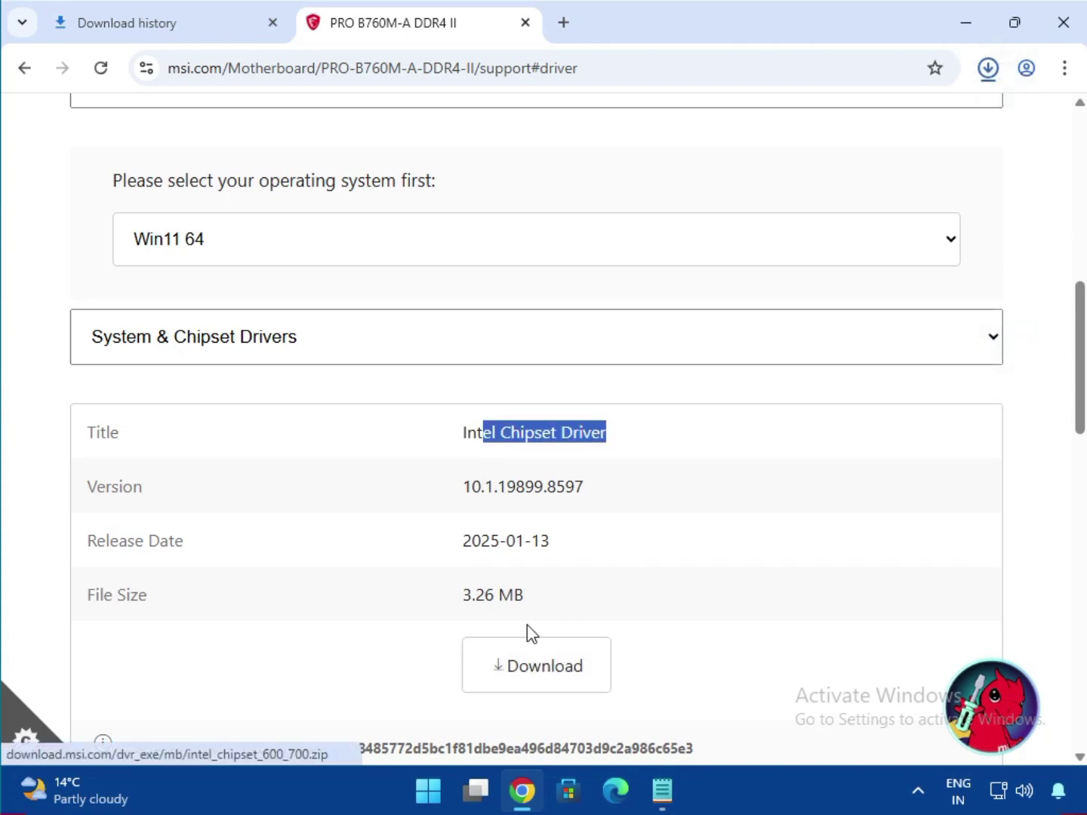
Switch to the On-Board VGA Drivers category and download the Intel SVGA Drivers.
scroll(316, 325, down, 2)
scroll(304, 306, up, 1)
click(277, 246)
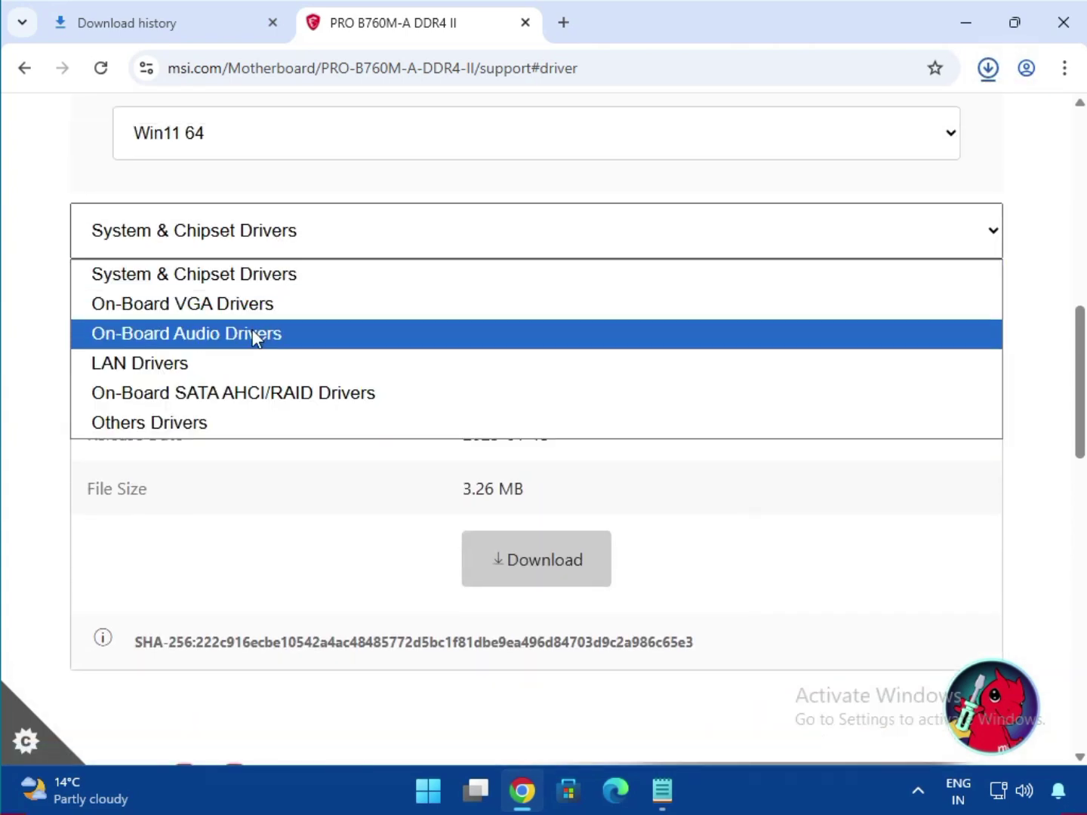
click(279, 305)
drag(504, 332, 619, 355)
click(554, 584)
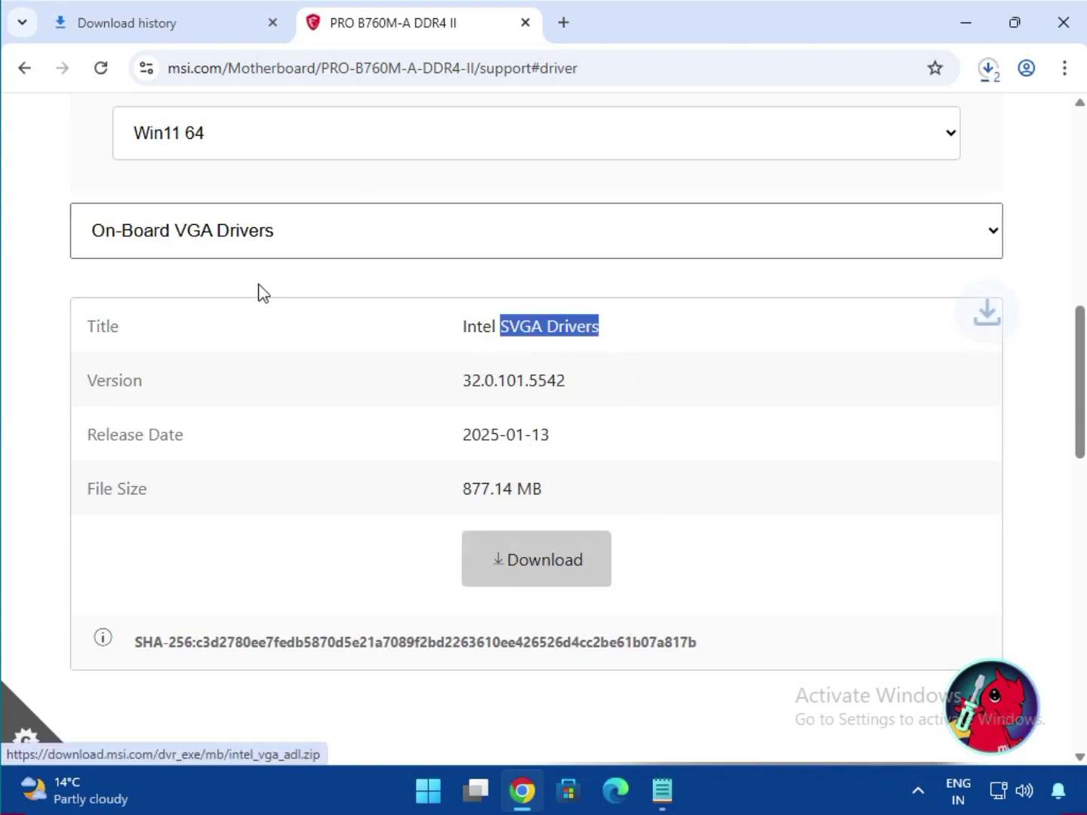
Switch to the On-Board Audio Drivers category and download the Realtek HD Universal Driver.
click(218, 236)
click(276, 336)
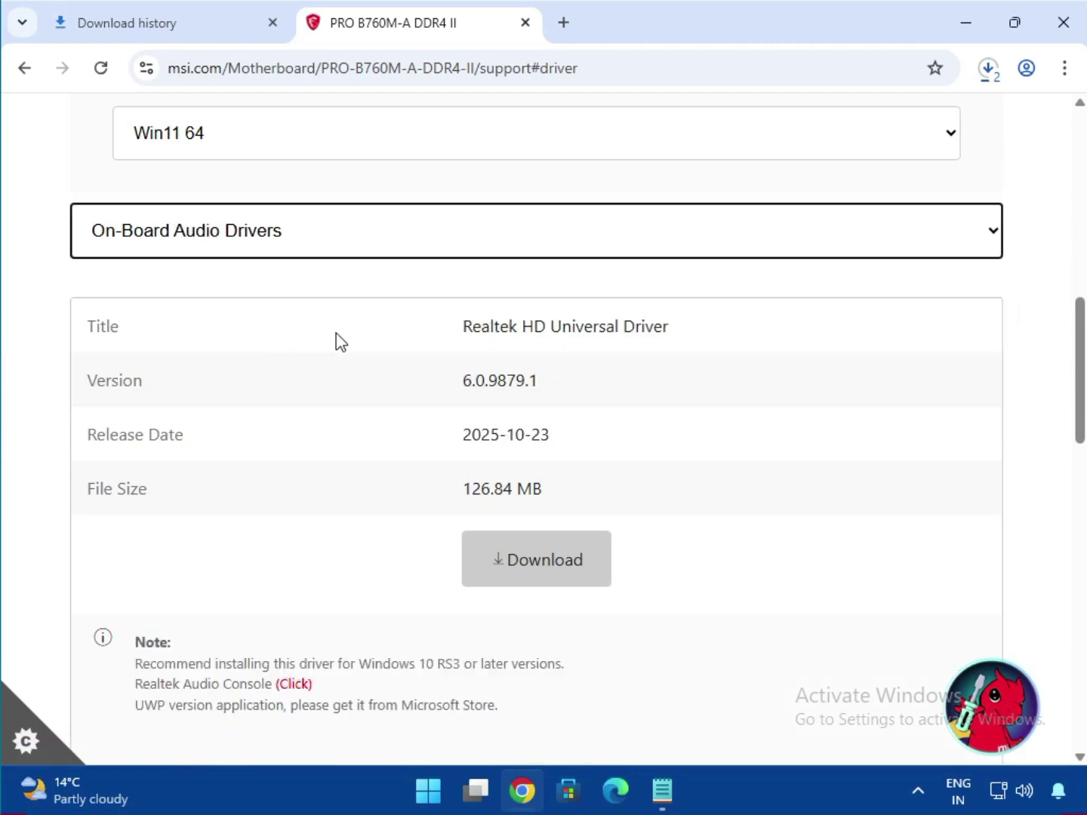
drag(513, 330, 705, 339)
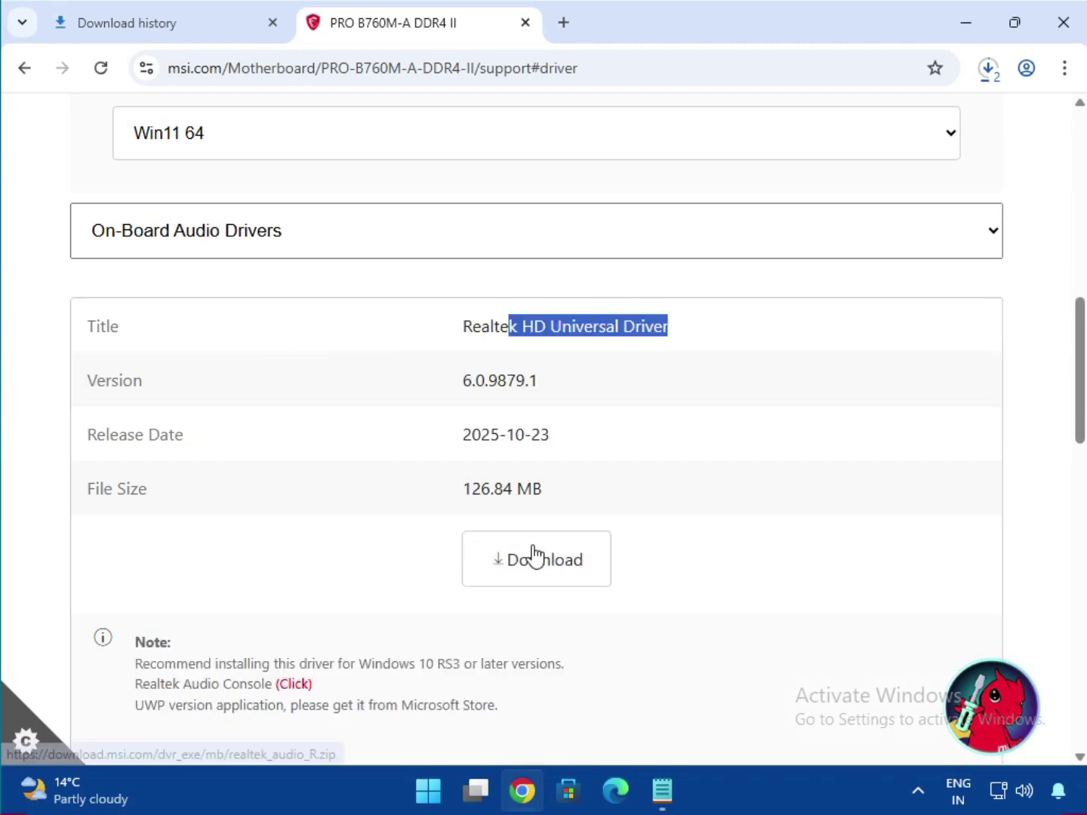
click(534, 556)
Switch to the LAN Drivers category and download the Realtek PCI-E Ethernet Drivers.
click(237, 250)
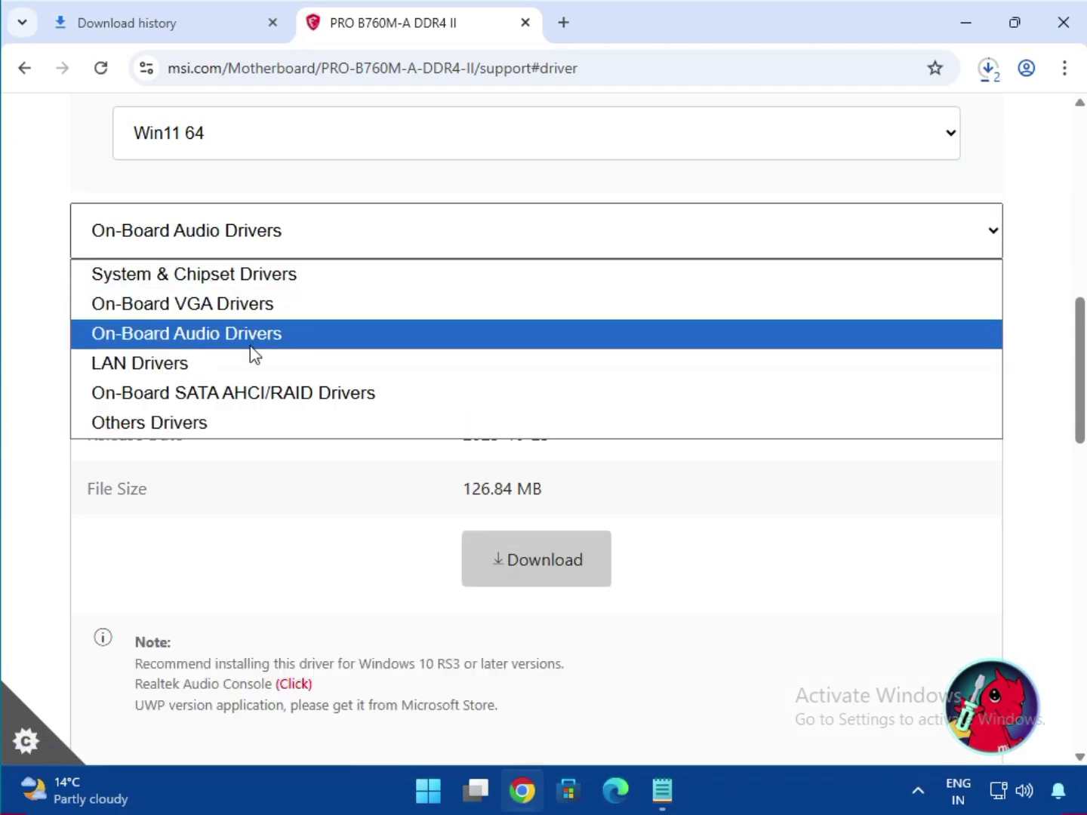
click(250, 357)
drag(523, 330, 676, 334)
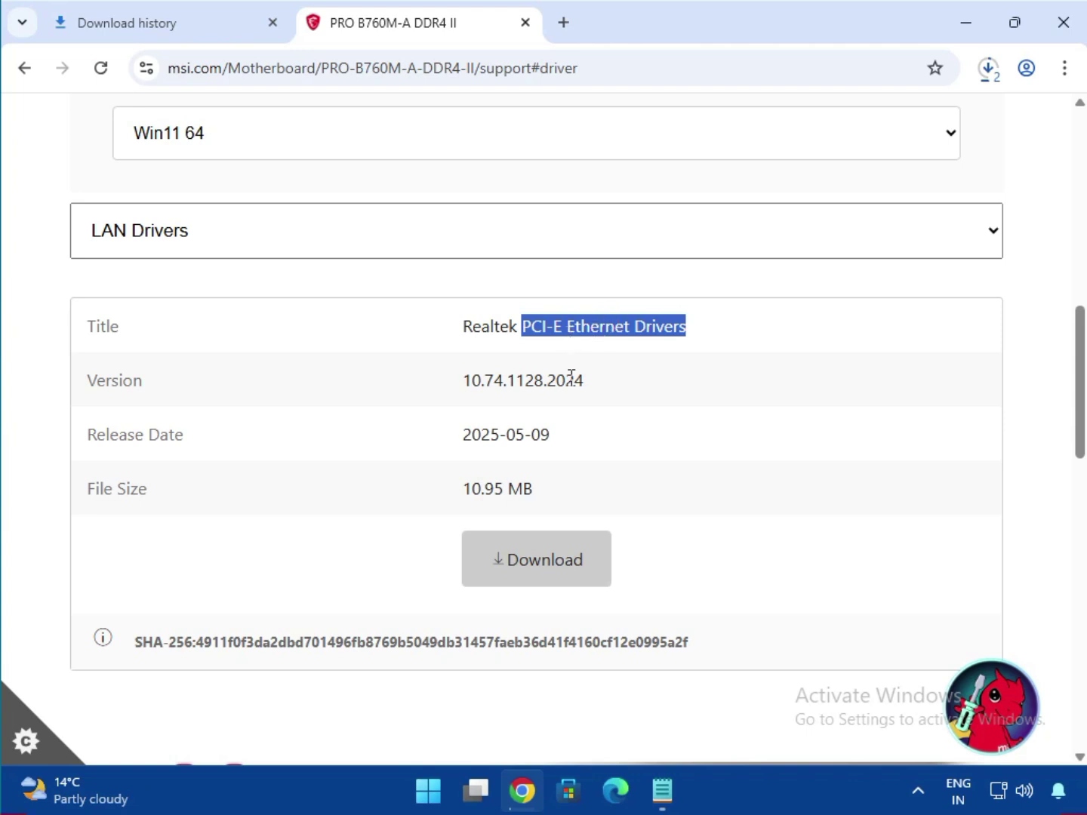
click(517, 557)
scroll(544, 568, down, 4)
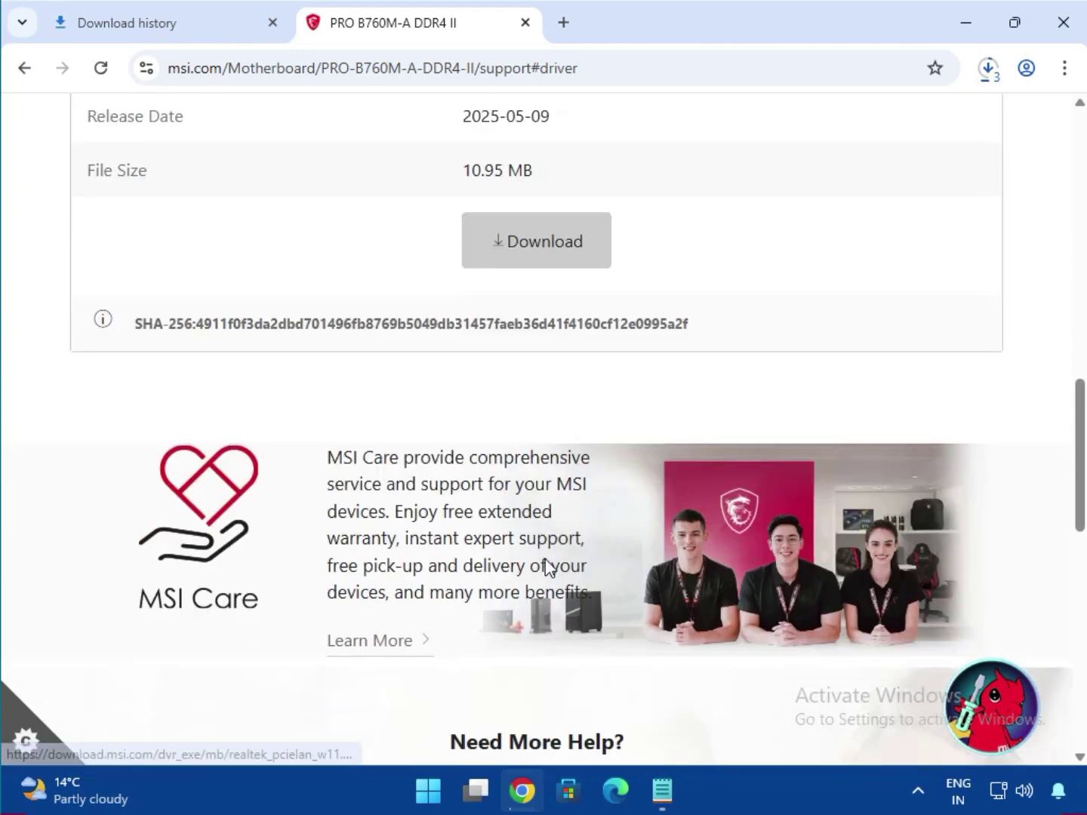
scroll(542, 551, up, 4)
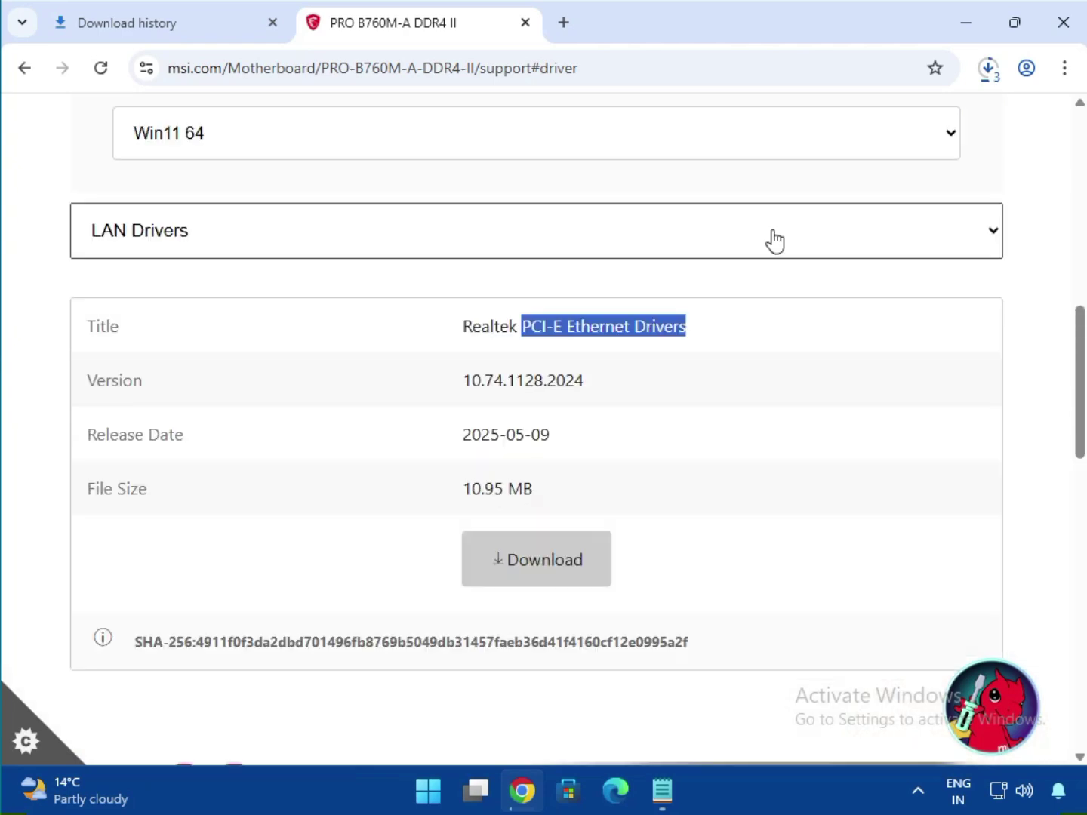
Open the full download history and show bt_drivers (3).zip in its folder.
click(1001, 77)
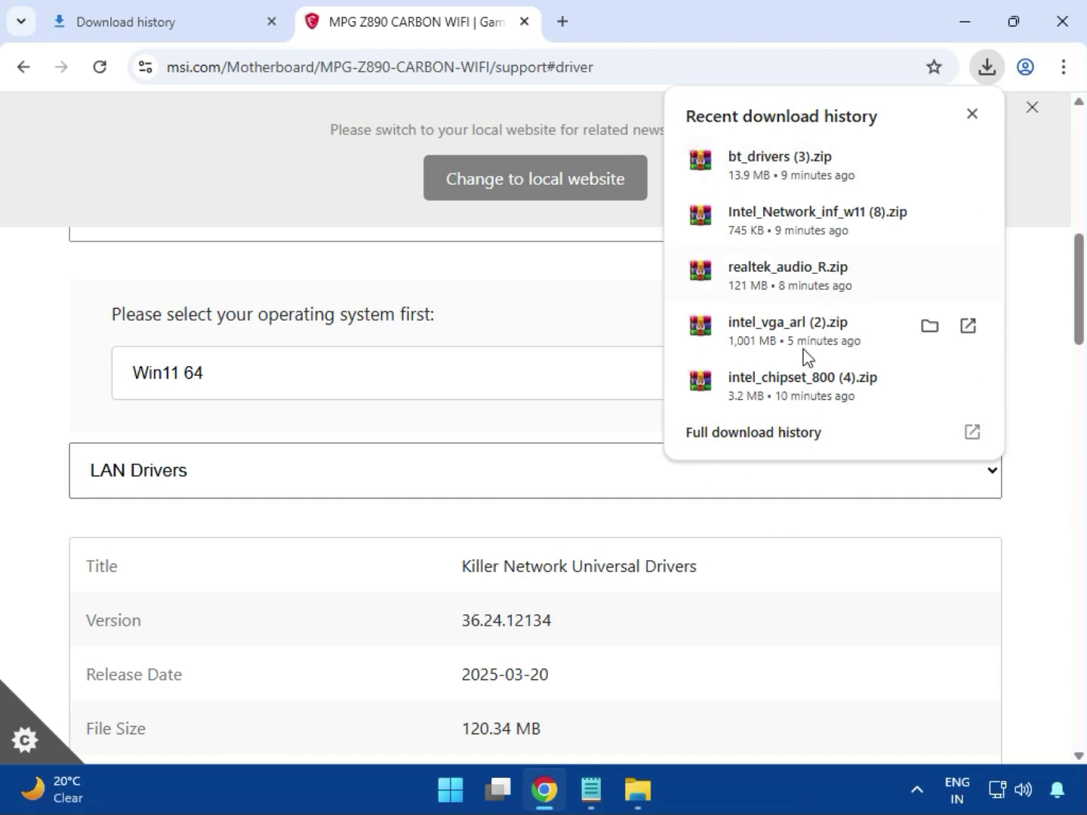
click(726, 444)
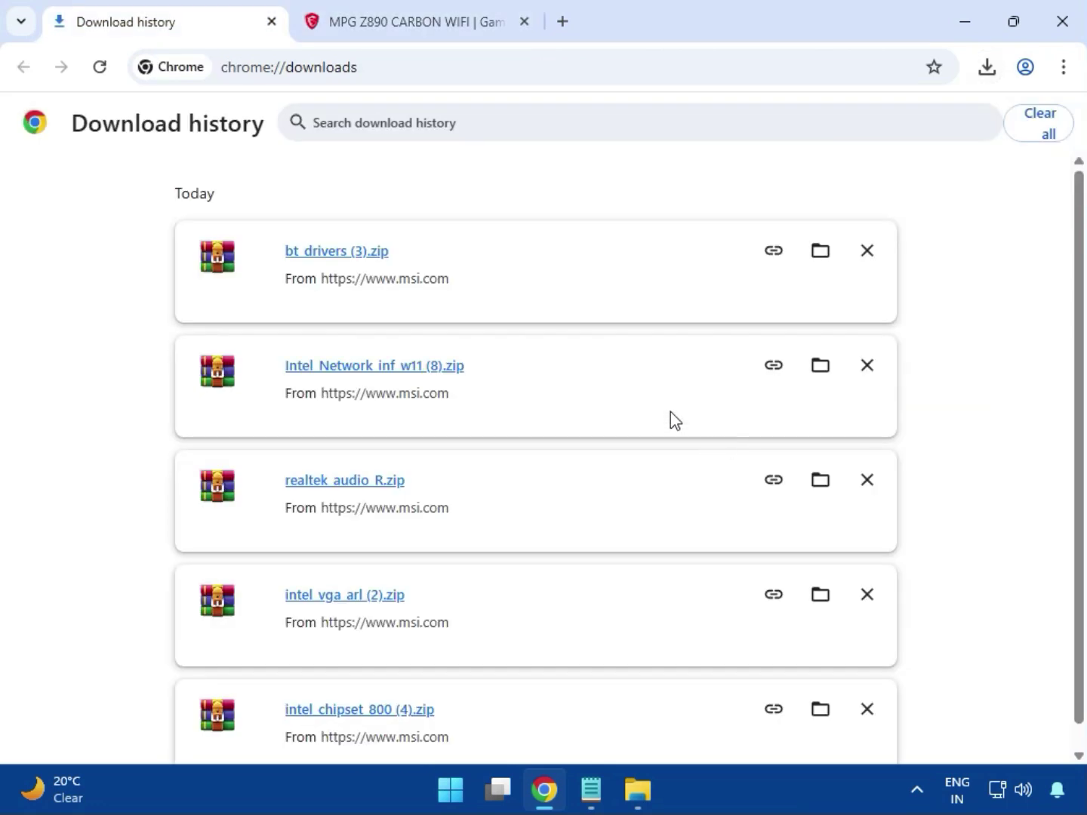
click(816, 255)
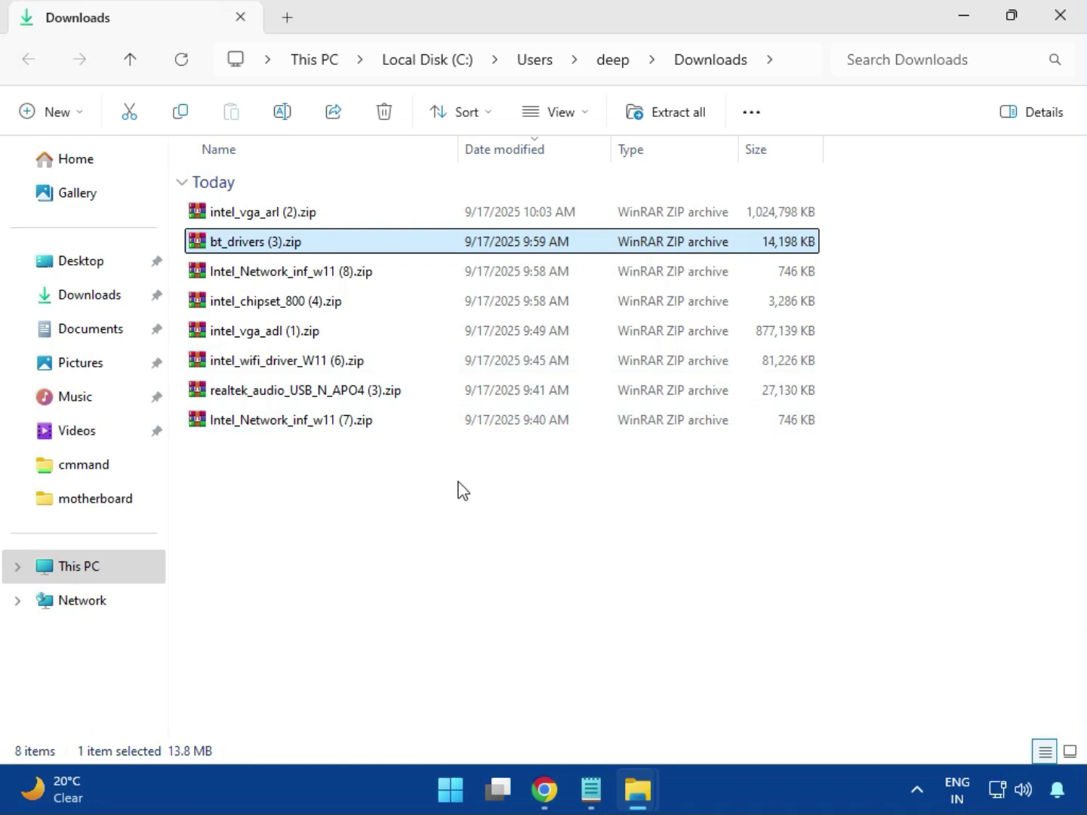
Open the intel_vga_arl (2).zip archive, dismiss the WinRAR license notice and enter the Intel VGA Driver_32.0.101.6629 folder.
click(305, 221)
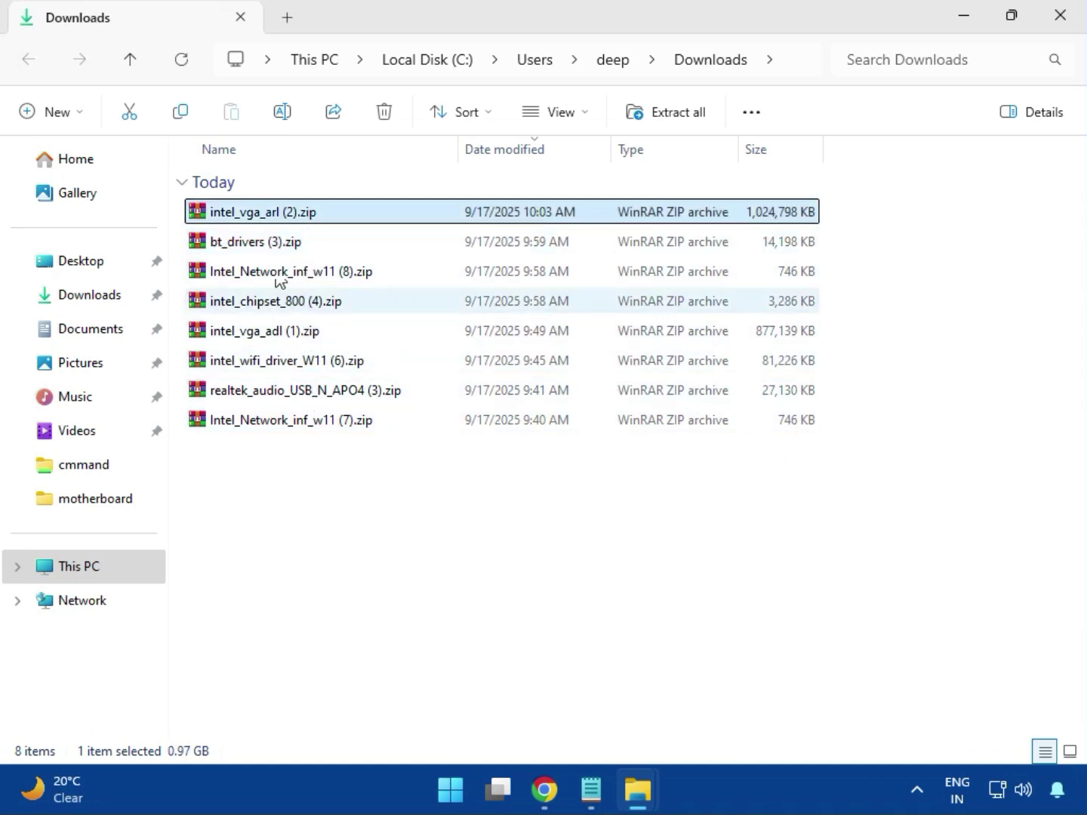
double_click(299, 220)
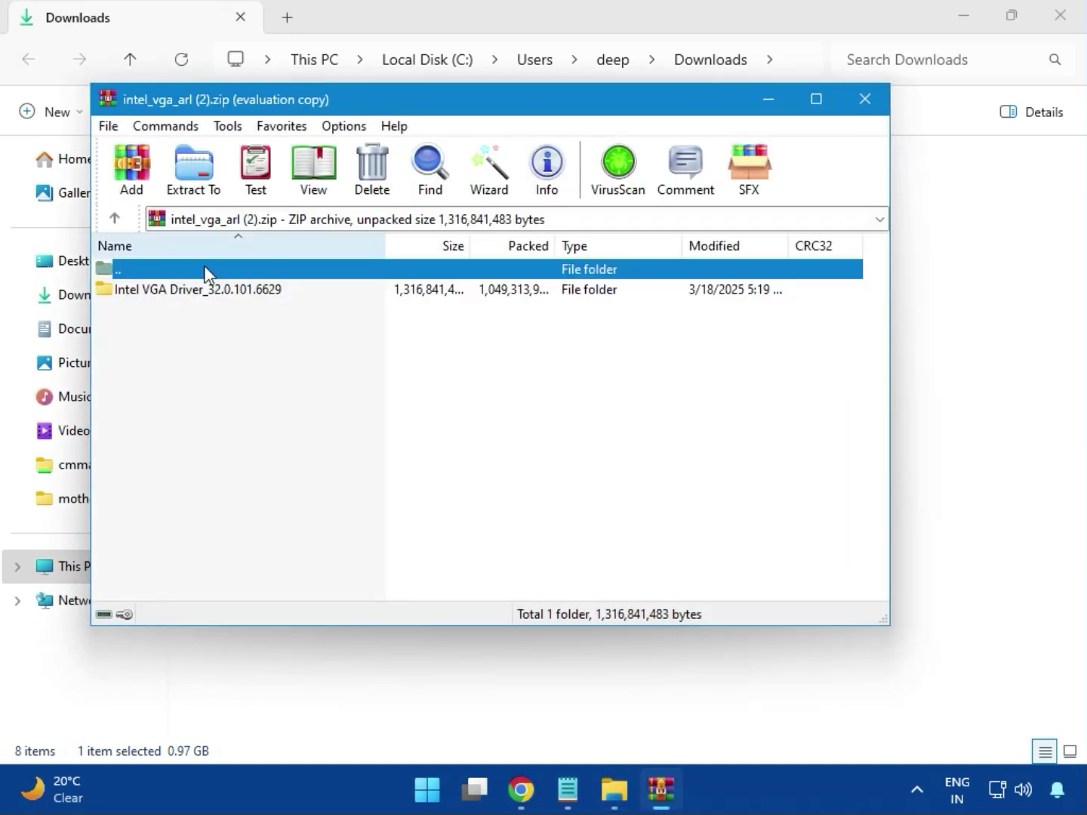
click(194, 296)
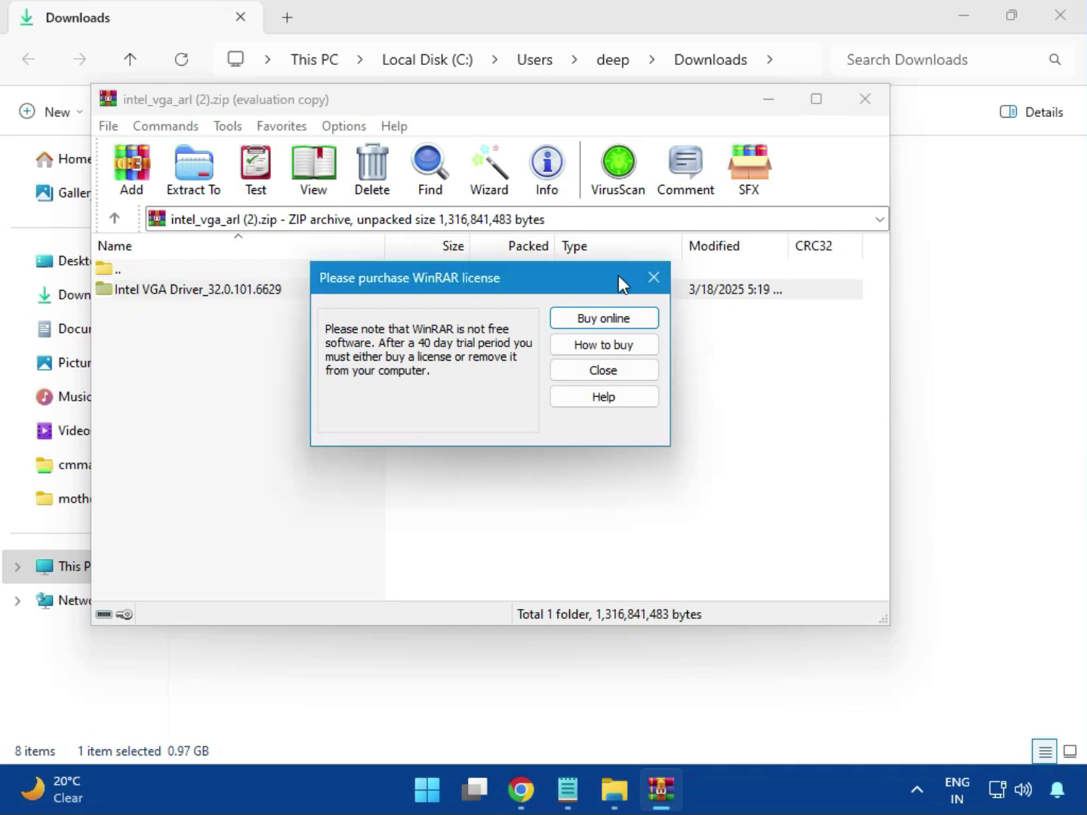
click(652, 278)
double_click(227, 290)
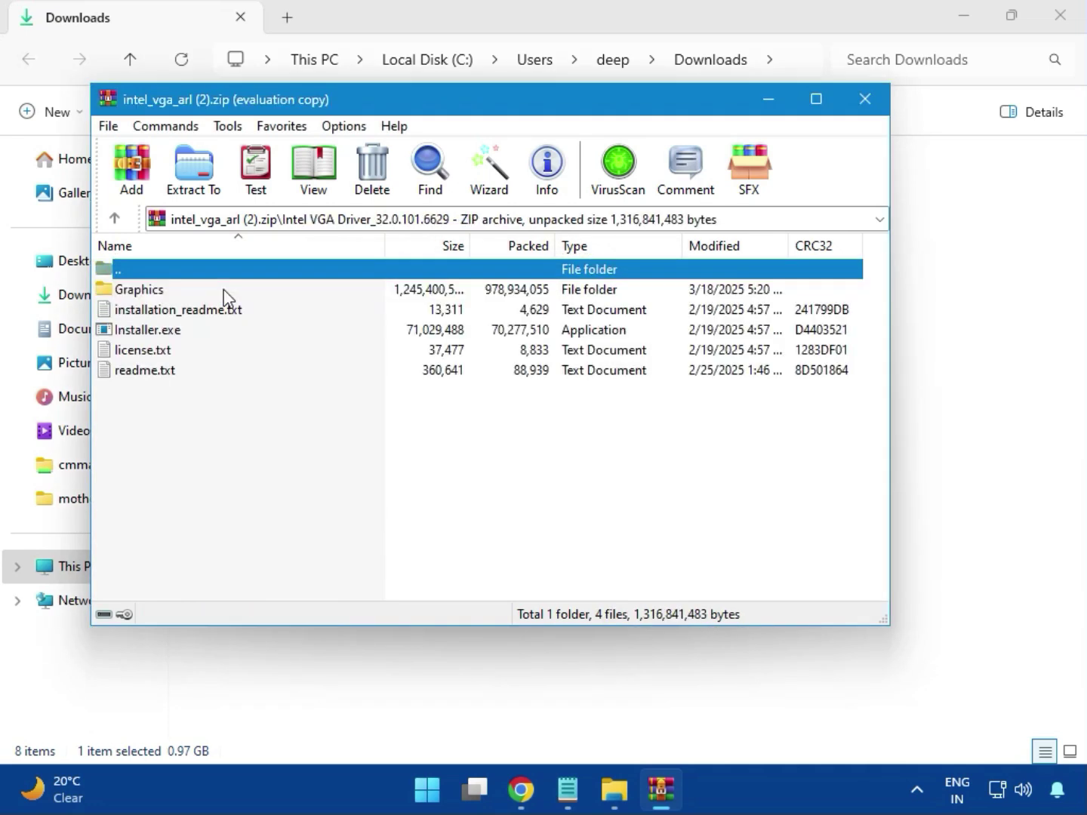
Run Installer.exe with permission to make changes, begin the Intel graphics driver installation, and close the installer and archive.
click(180, 333)
double_click(213, 330)
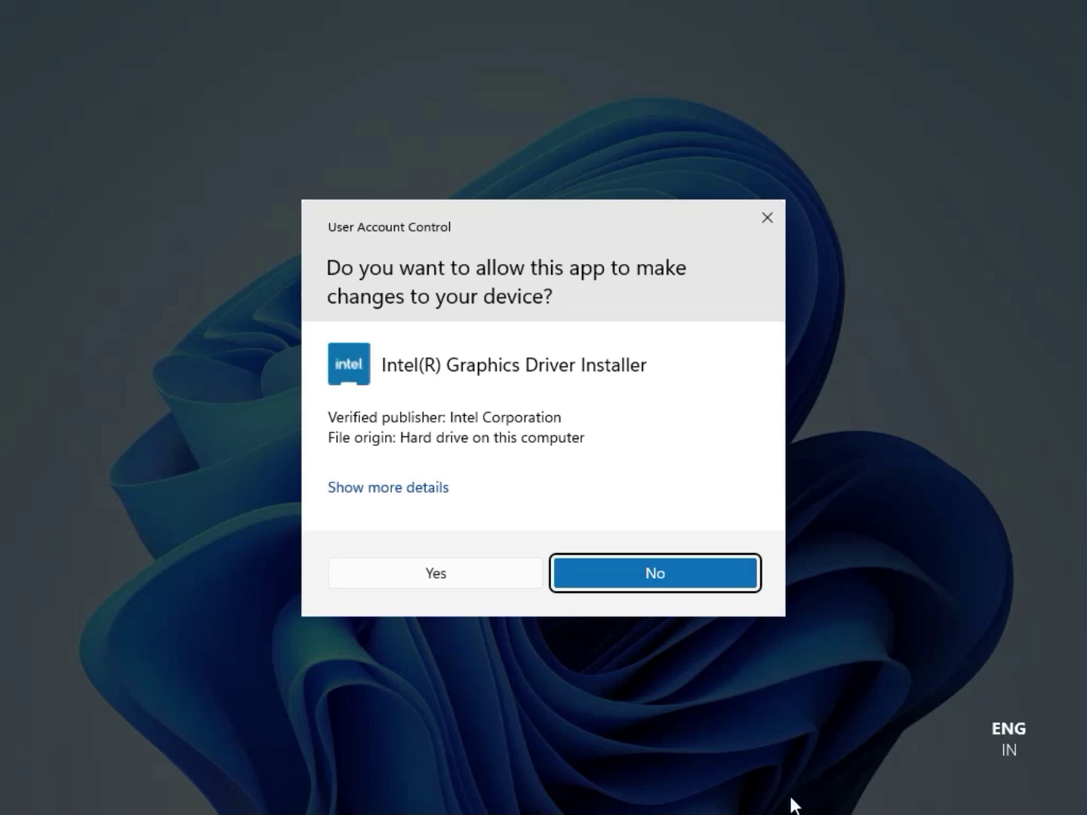
click(423, 576)
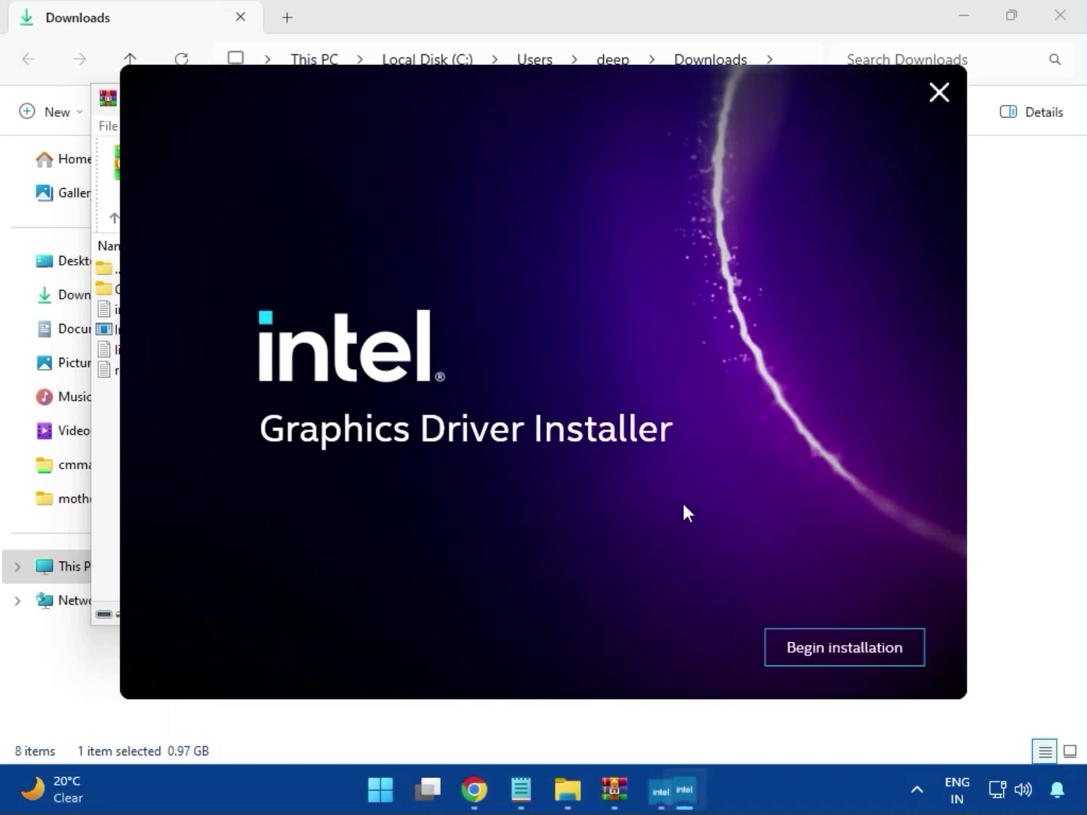
click(829, 646)
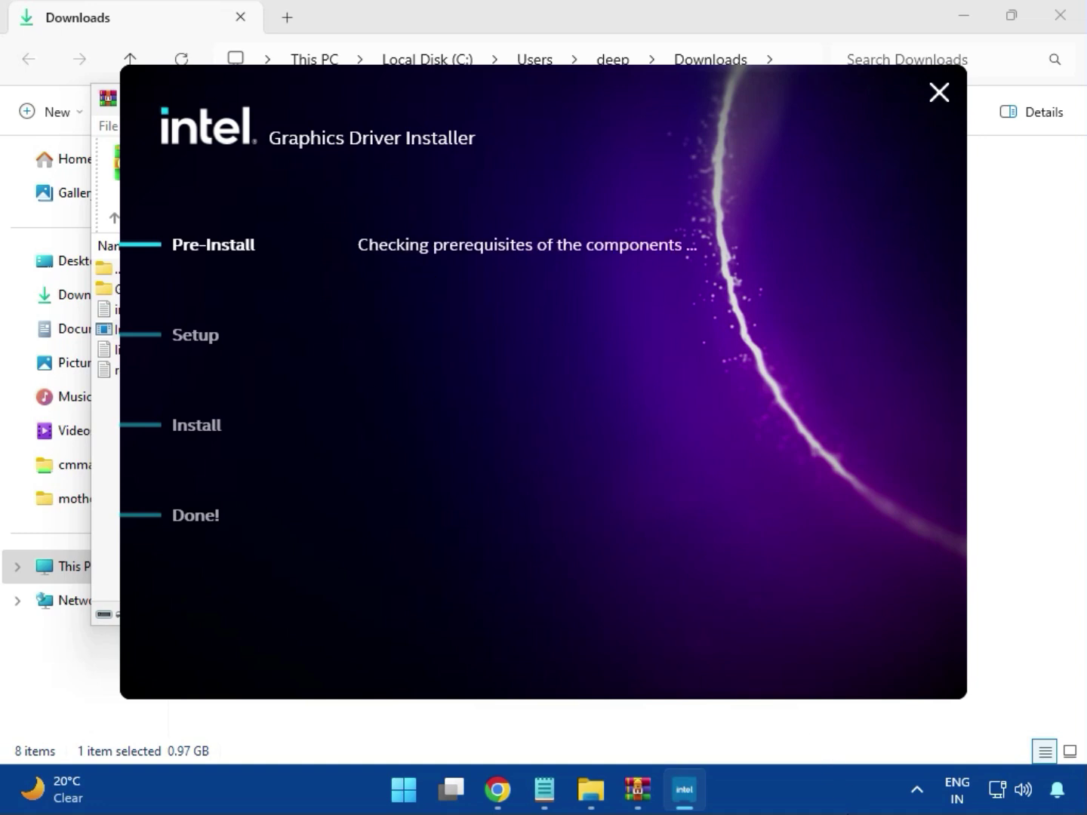
click(876, 660)
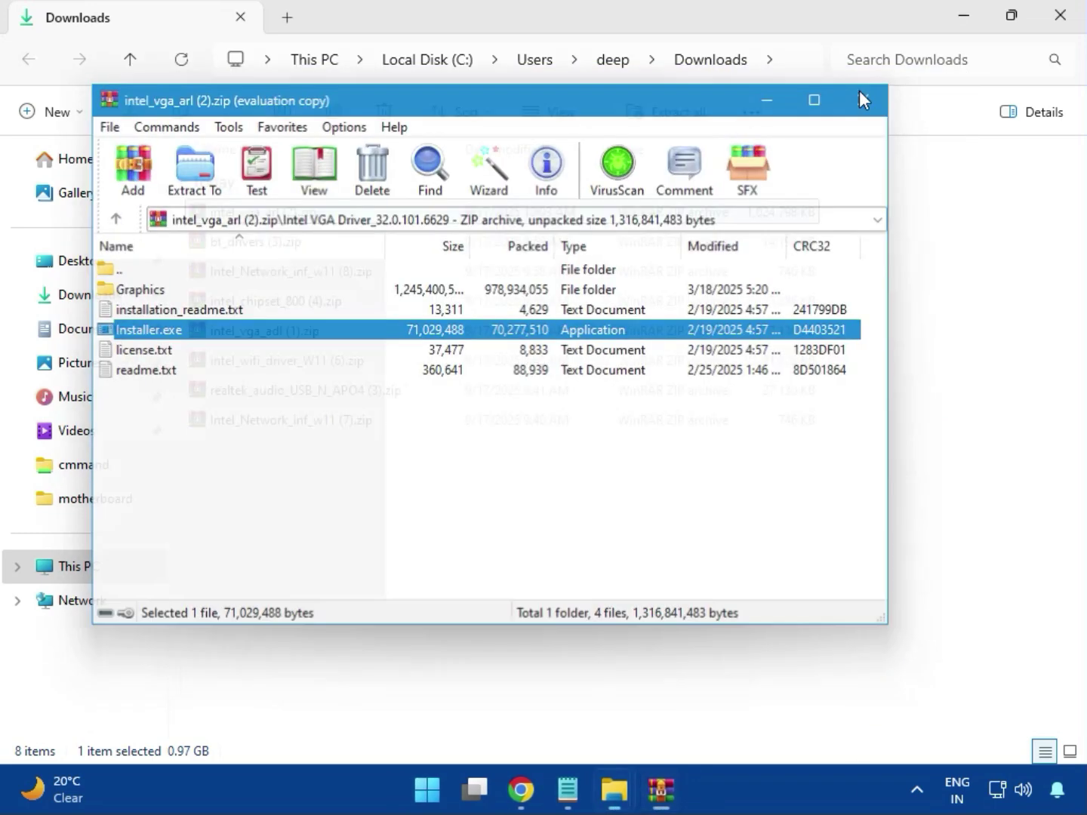
click(861, 98)
Open the bt_drivers (3).zip archive, dismiss the WinRAR window and enter the Intel BlueTooth Driver_23.70.0.2 folder.
click(212, 248)
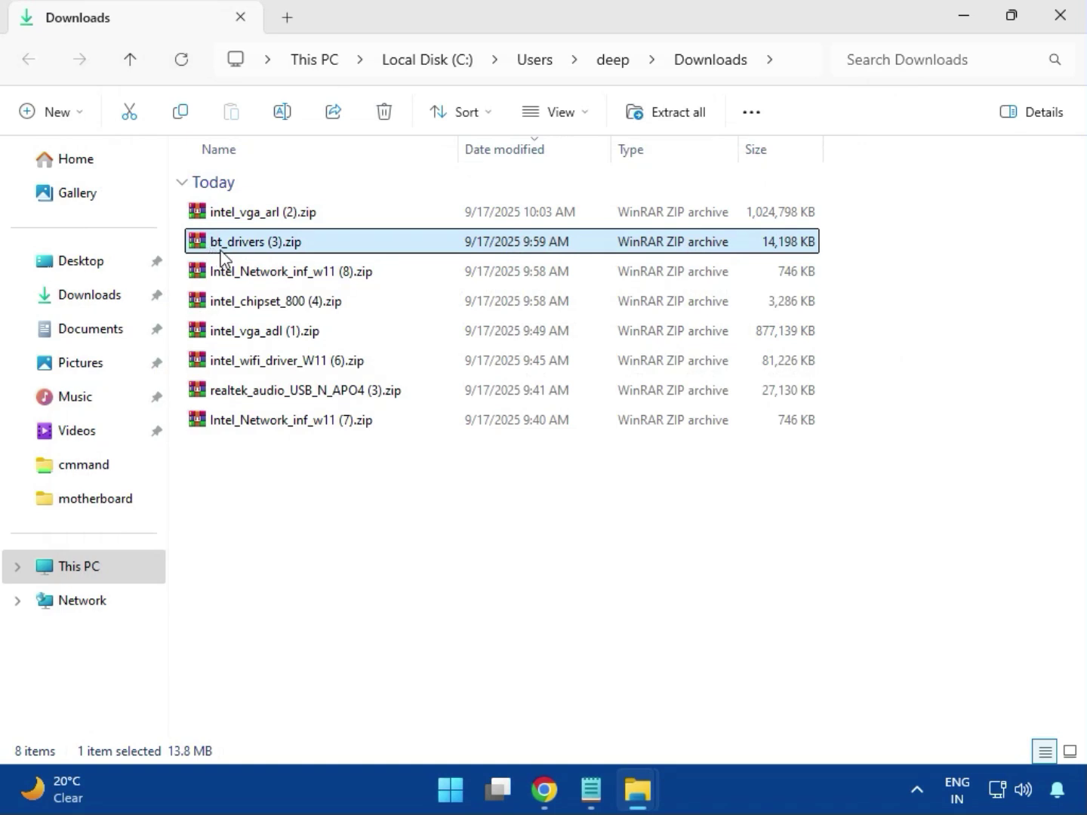
double_click(262, 245)
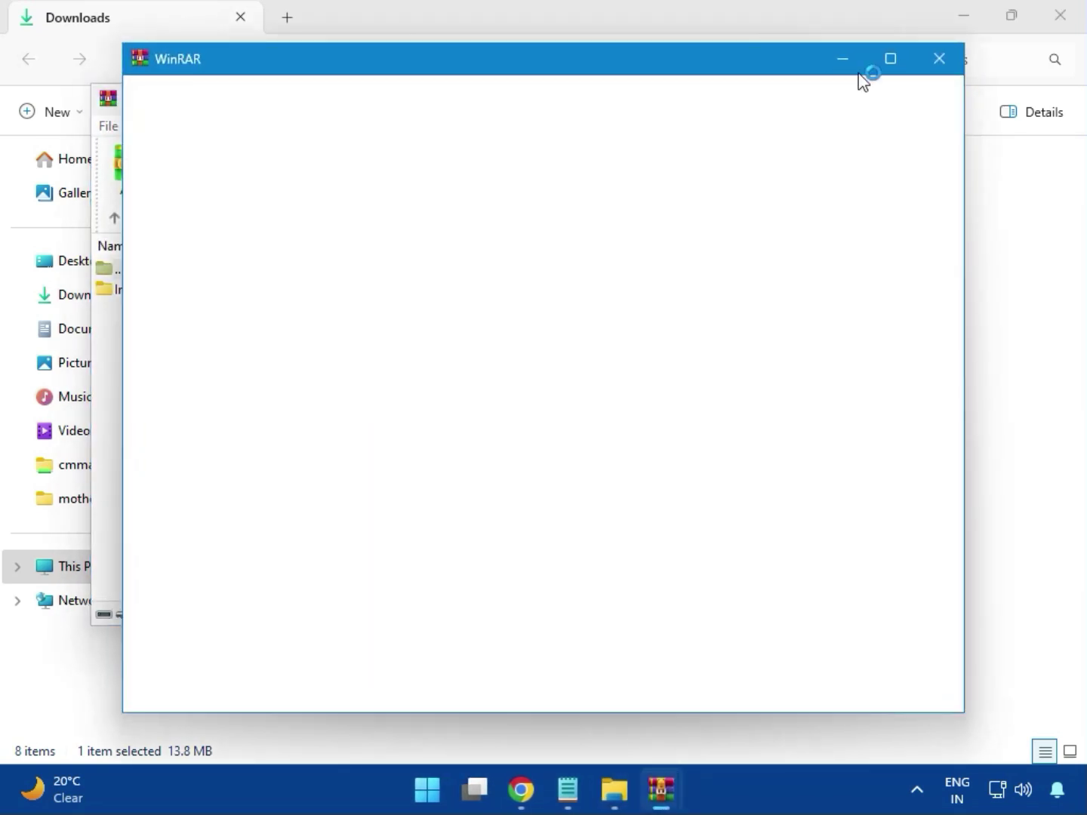
click(939, 58)
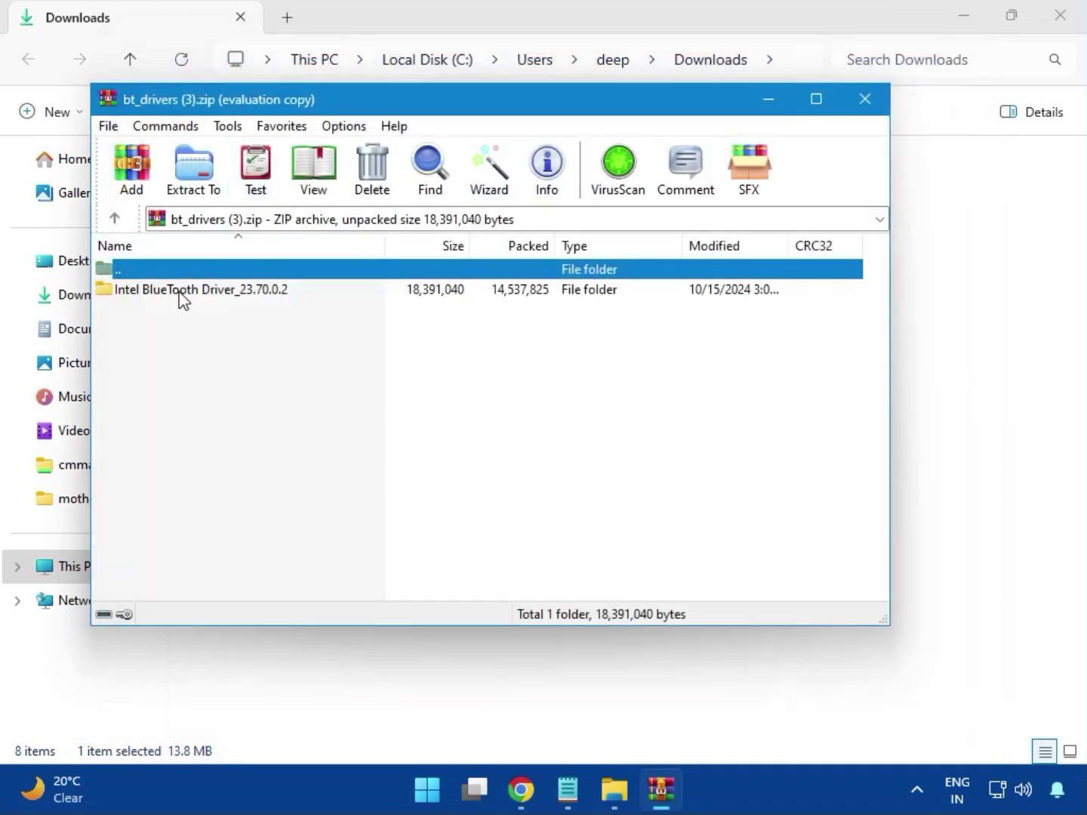
click(127, 290)
double_click(202, 291)
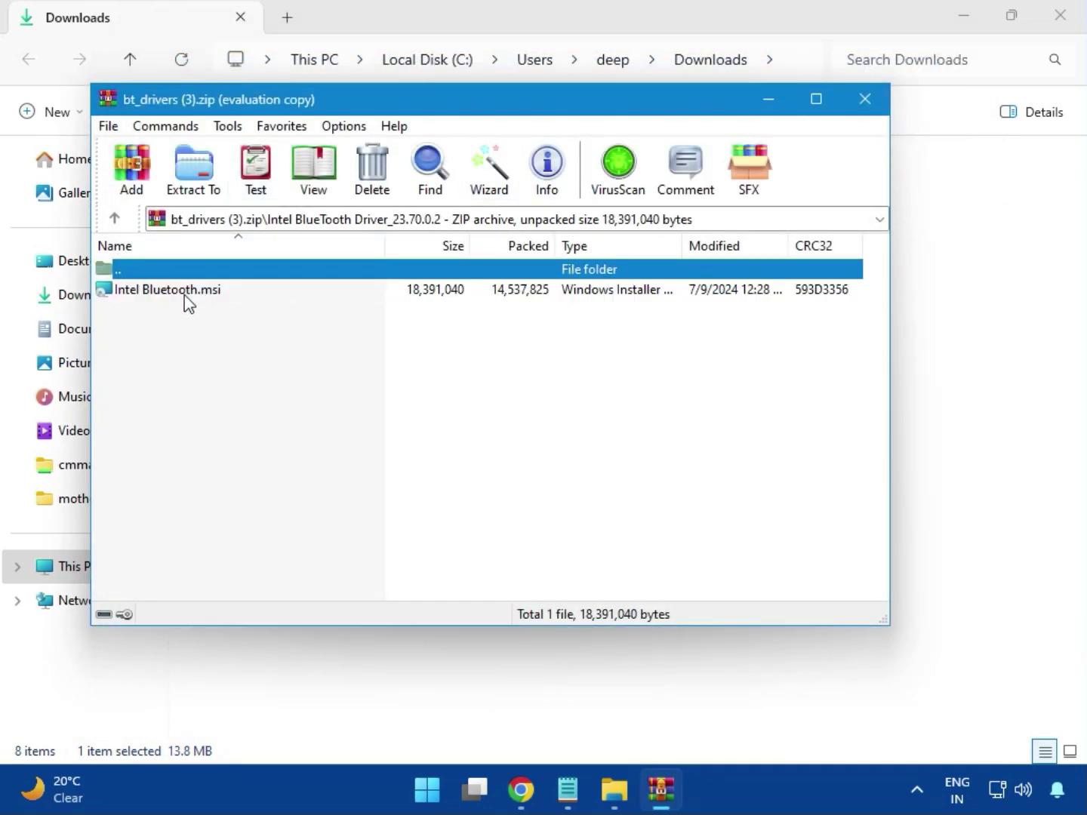
Run Intel Bluetooth.msi and accept the terms of its license agreement to reach the setup type choice.
double_click(180, 290)
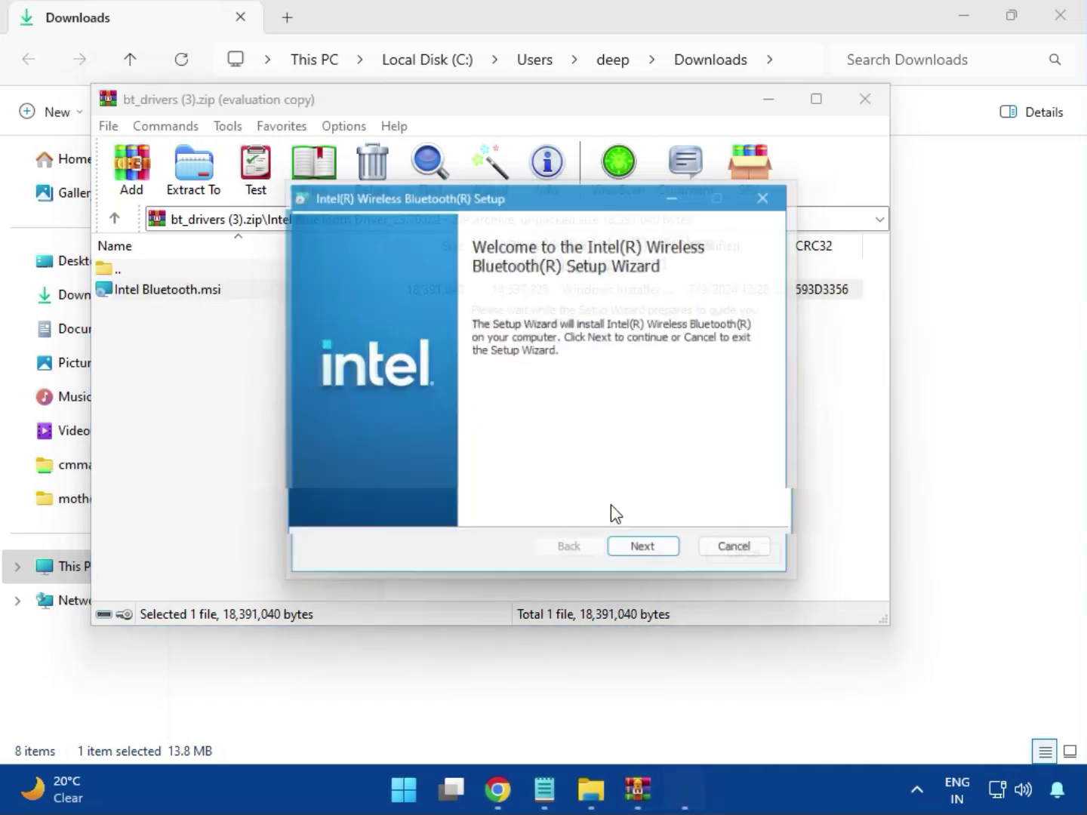
click(654, 559)
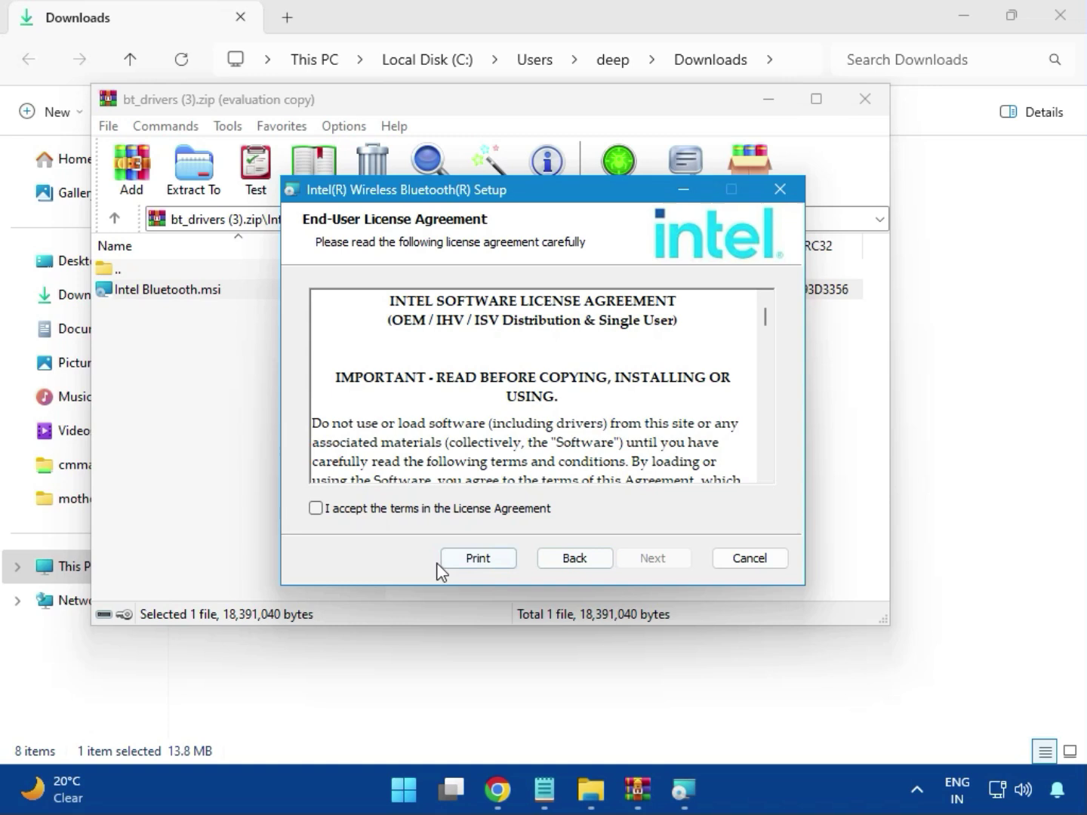
click(383, 512)
click(647, 561)
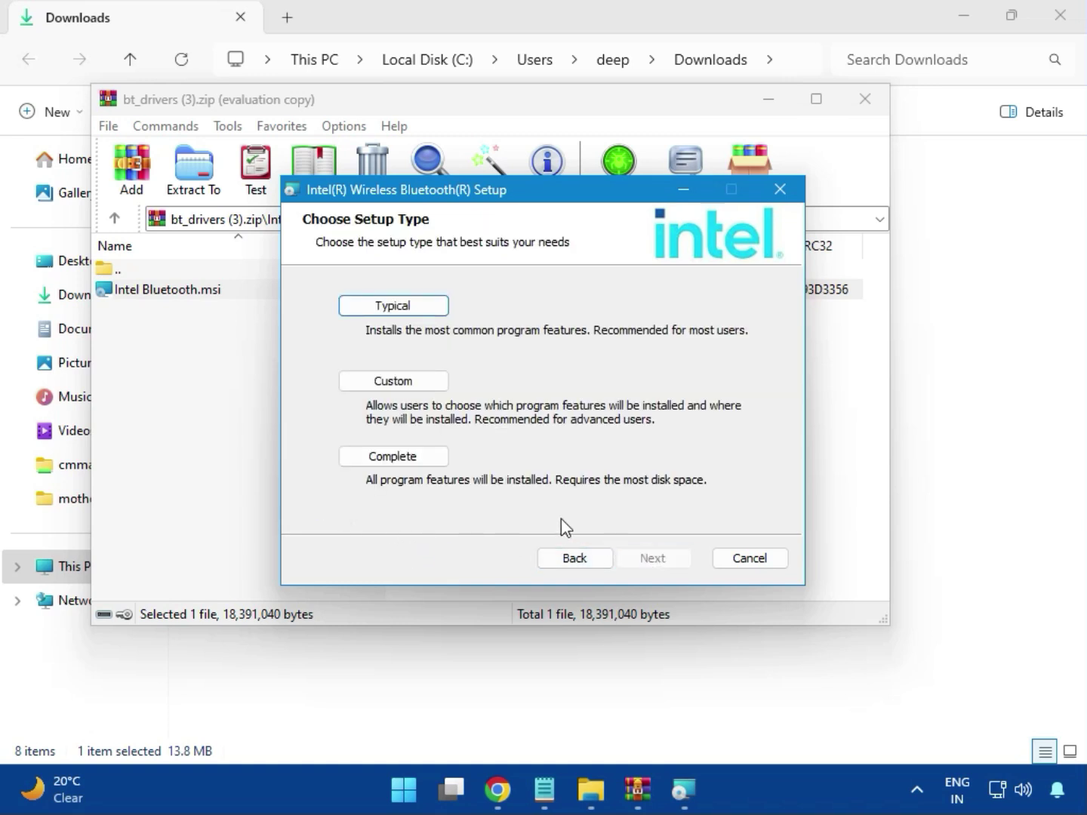
Install Intel Wireless Bluetooth with the Typical setup, allowing it to change the device, and close the setup wizard and archive.
click(376, 310)
click(623, 557)
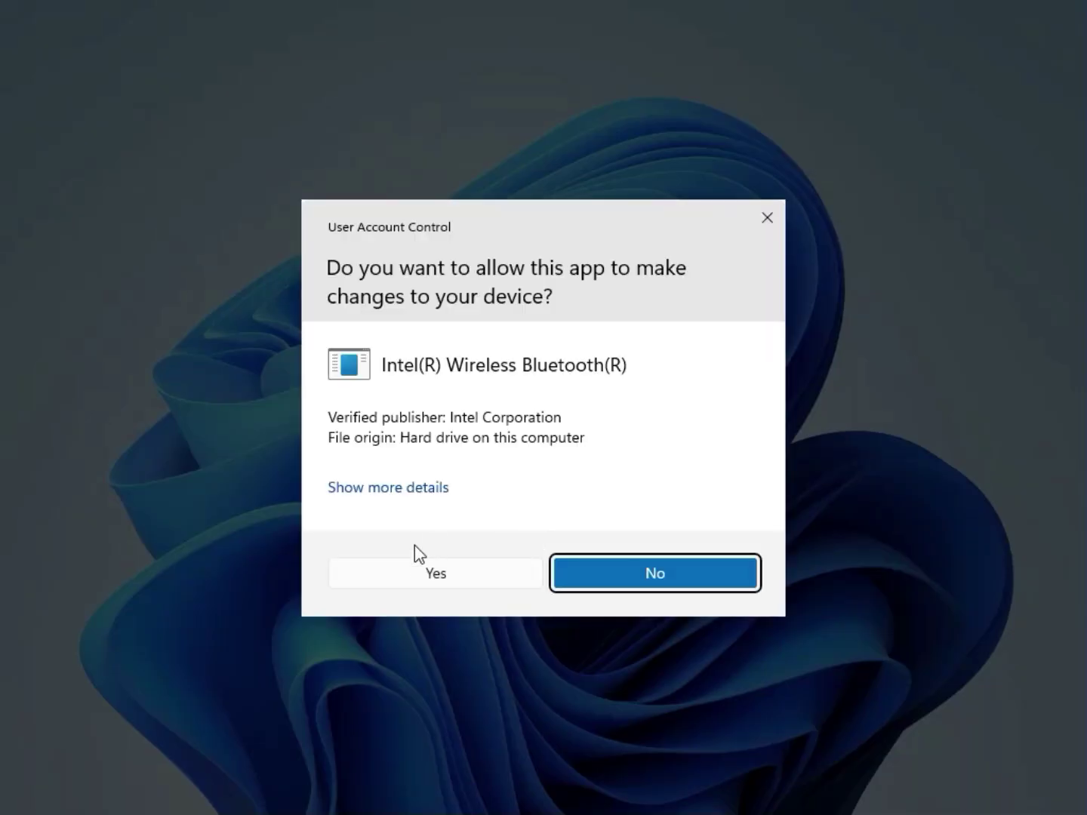
click(417, 562)
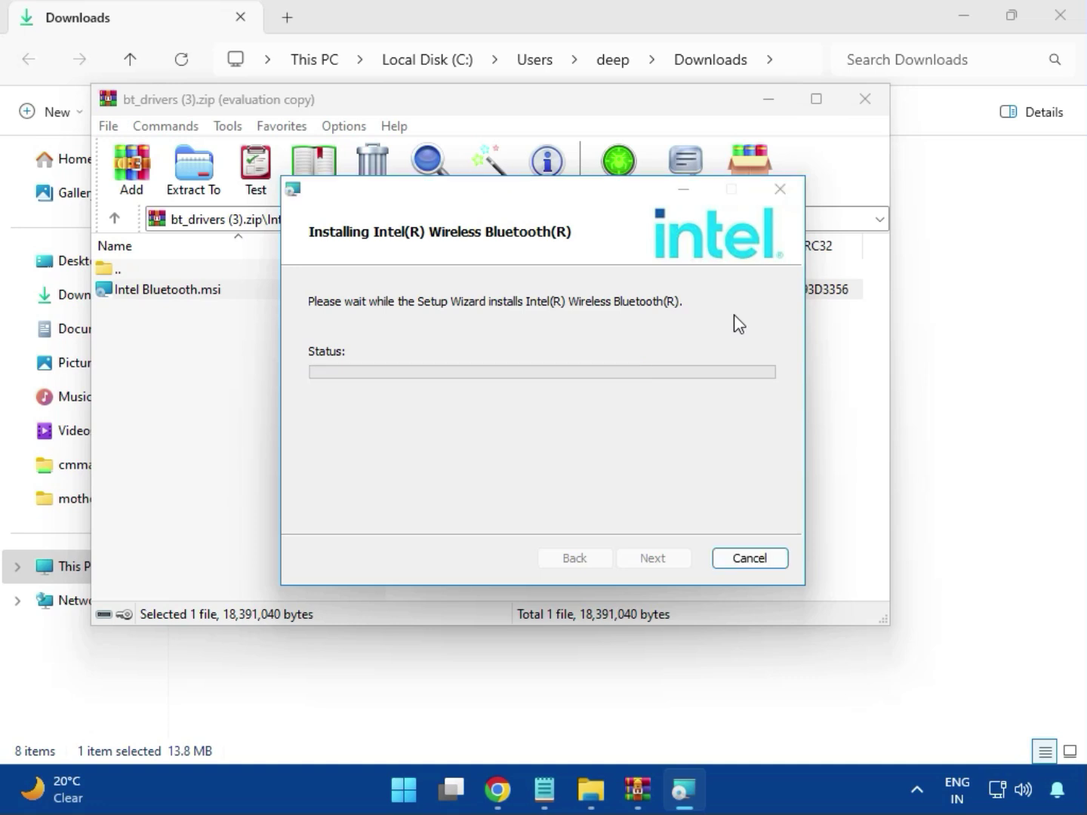
click(653, 558)
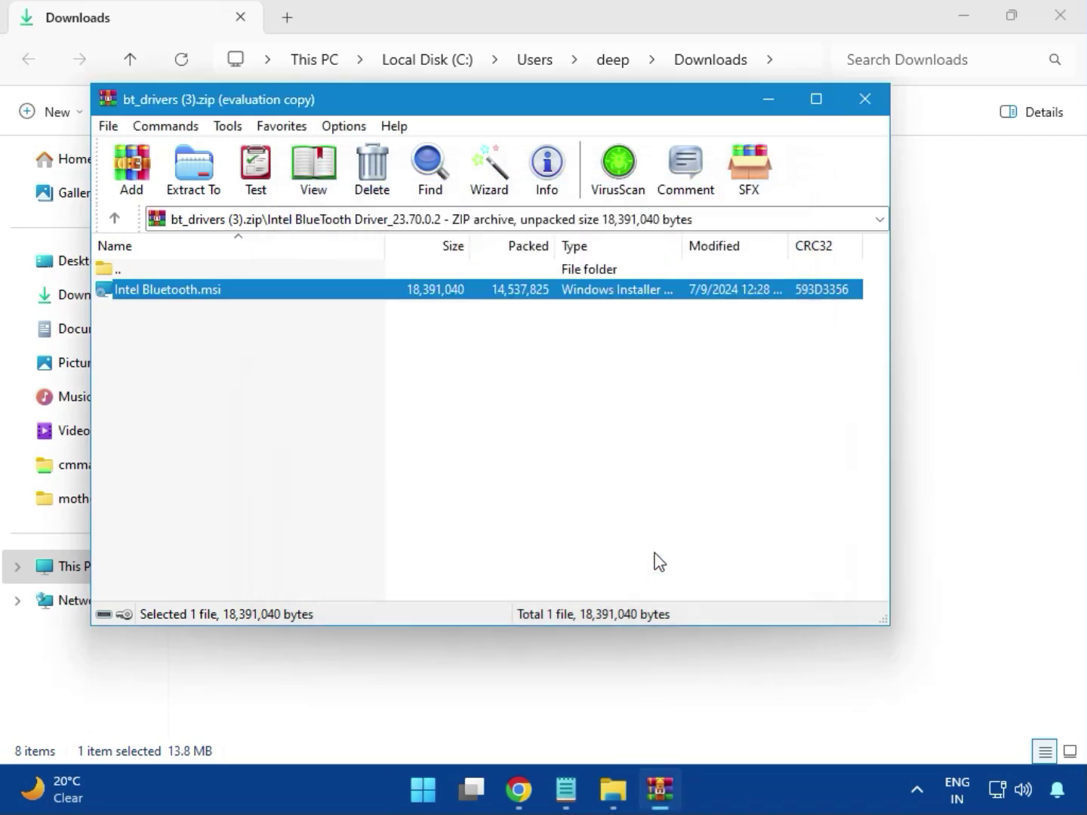
click(865, 99)
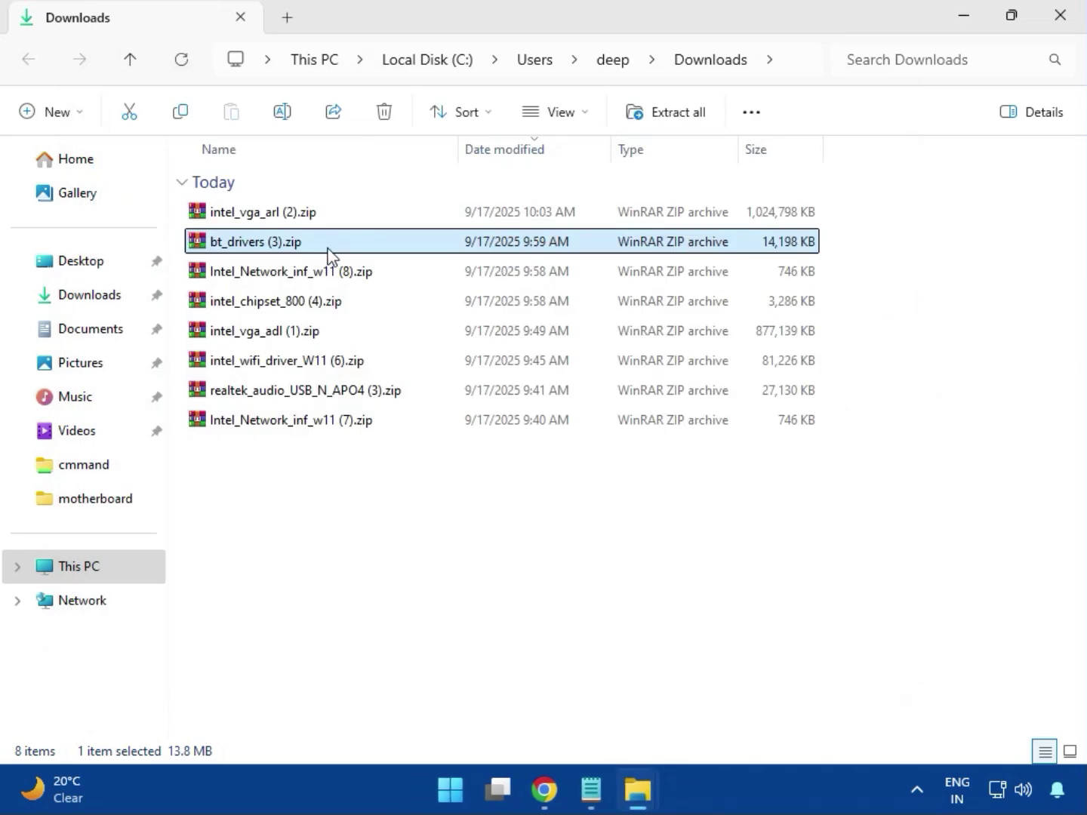
Open the Intel_Network_inf_w11 (8).zip archive and enter its W11 folder.
click(284, 282)
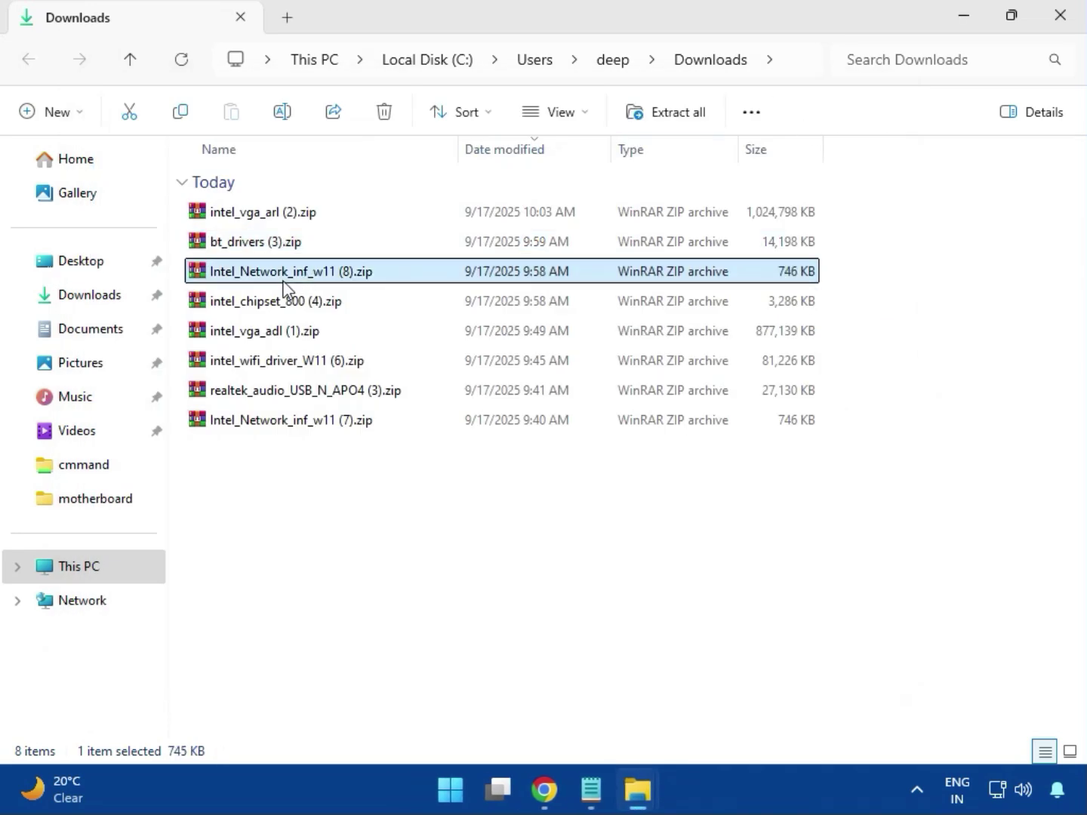
double_click(302, 276)
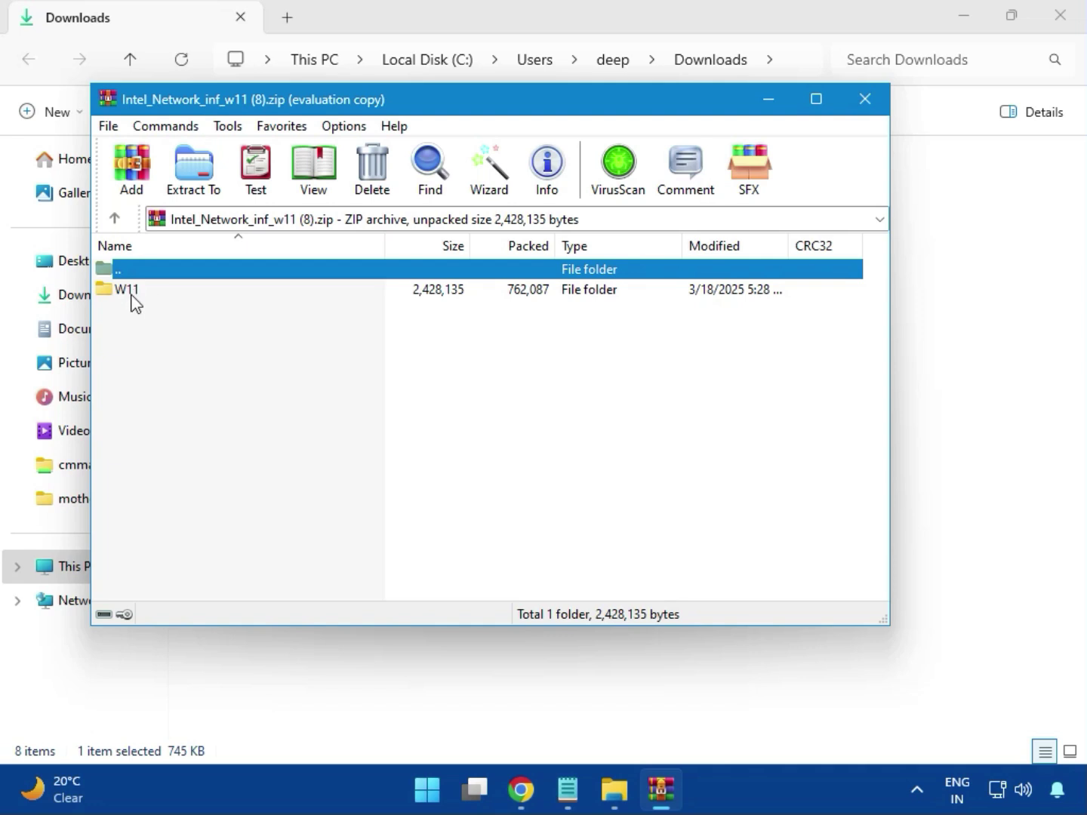
double_click(134, 303)
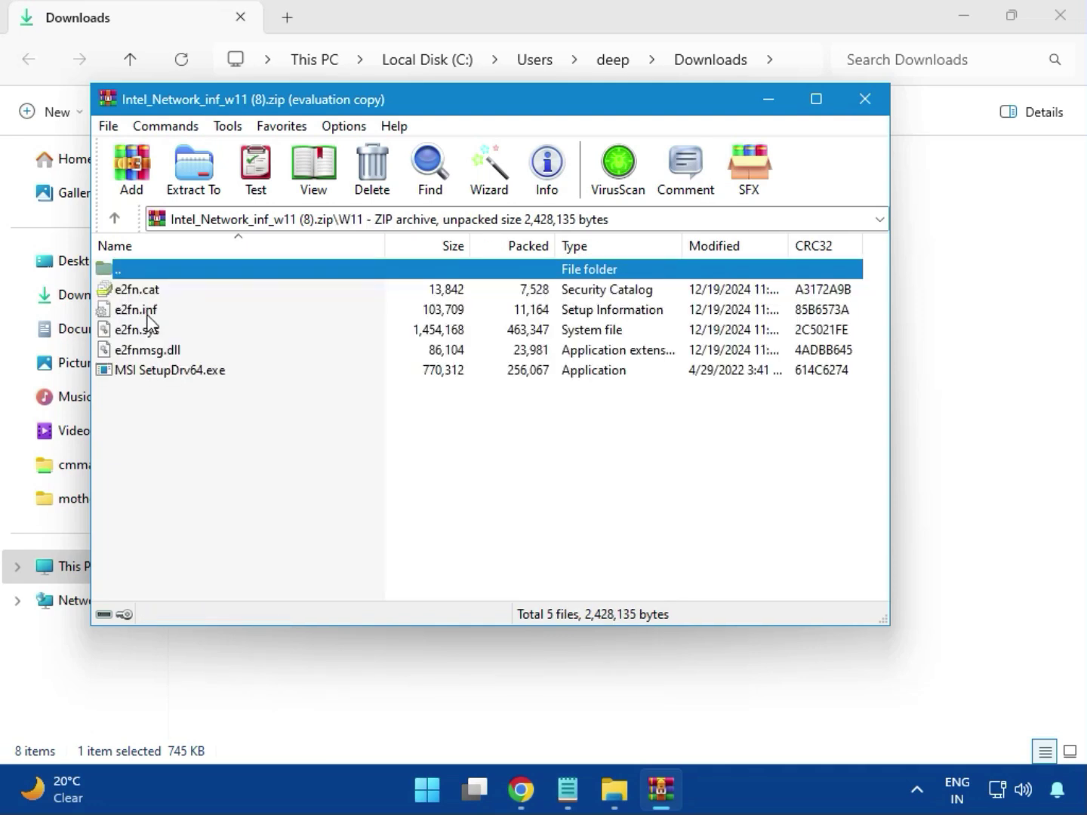
Run MSI SetupDrv64.exe with permission to make changes, and close the driver setup window and the archive.
double_click(203, 375)
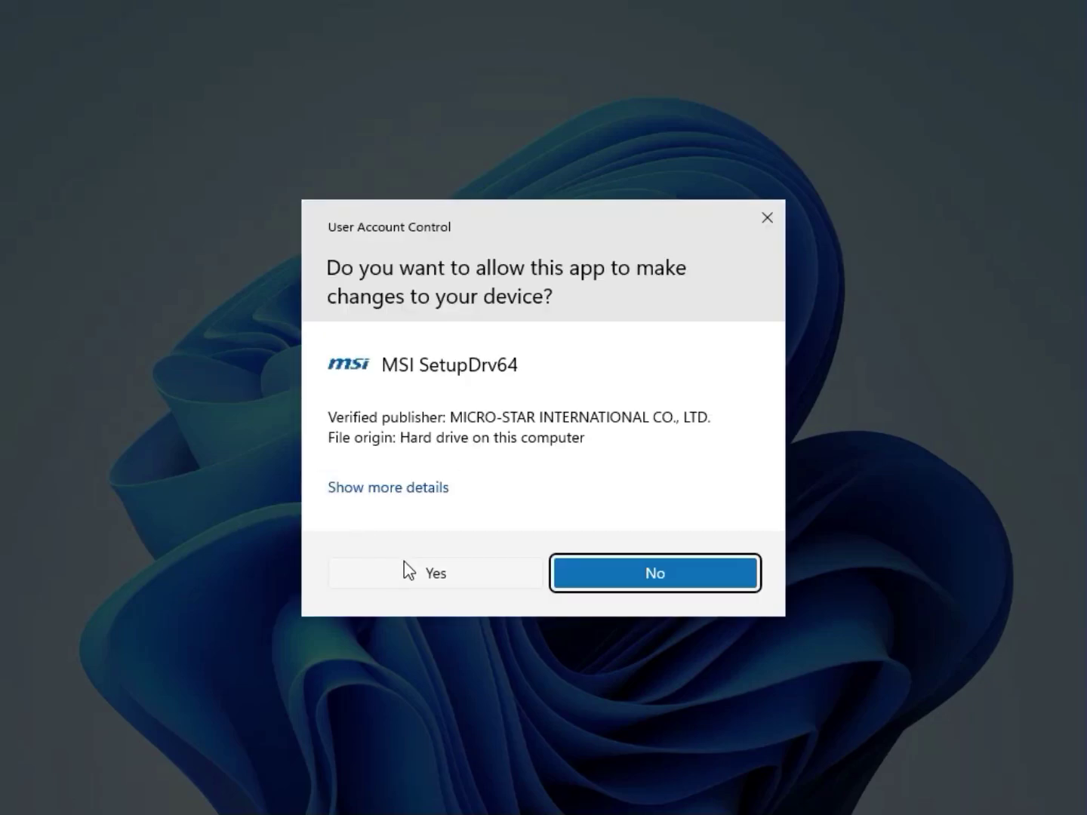
click(406, 570)
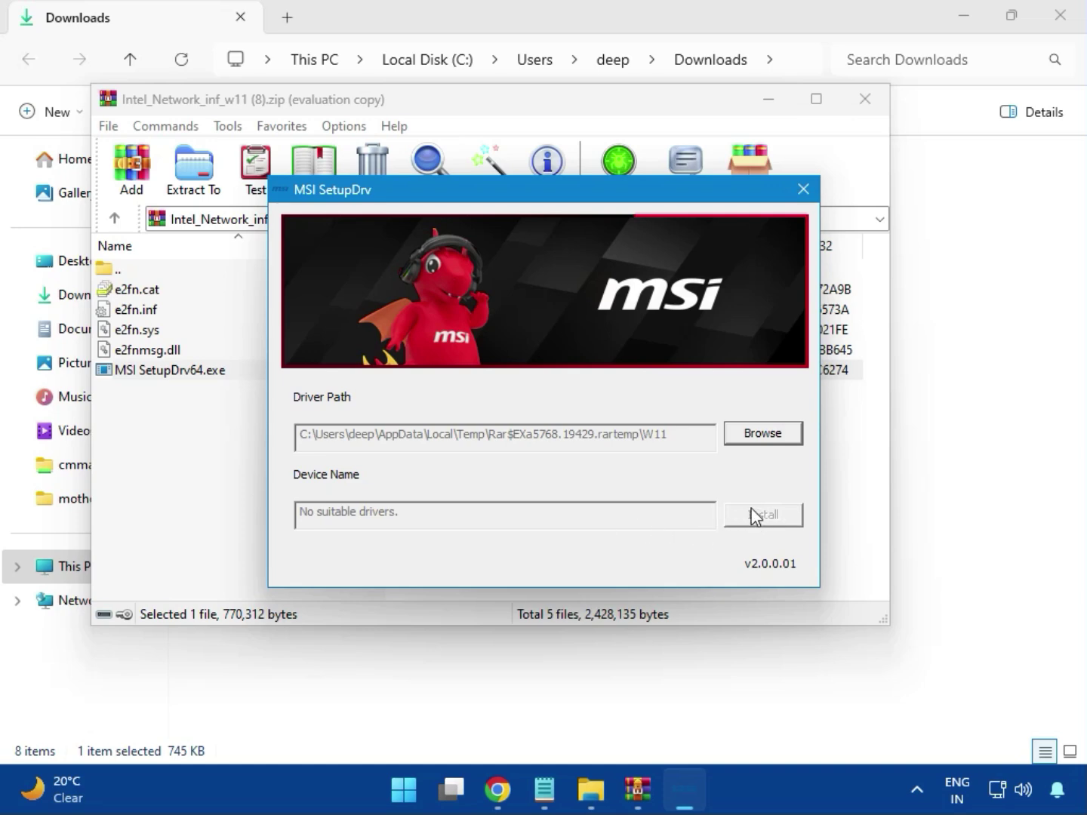
click(803, 190)
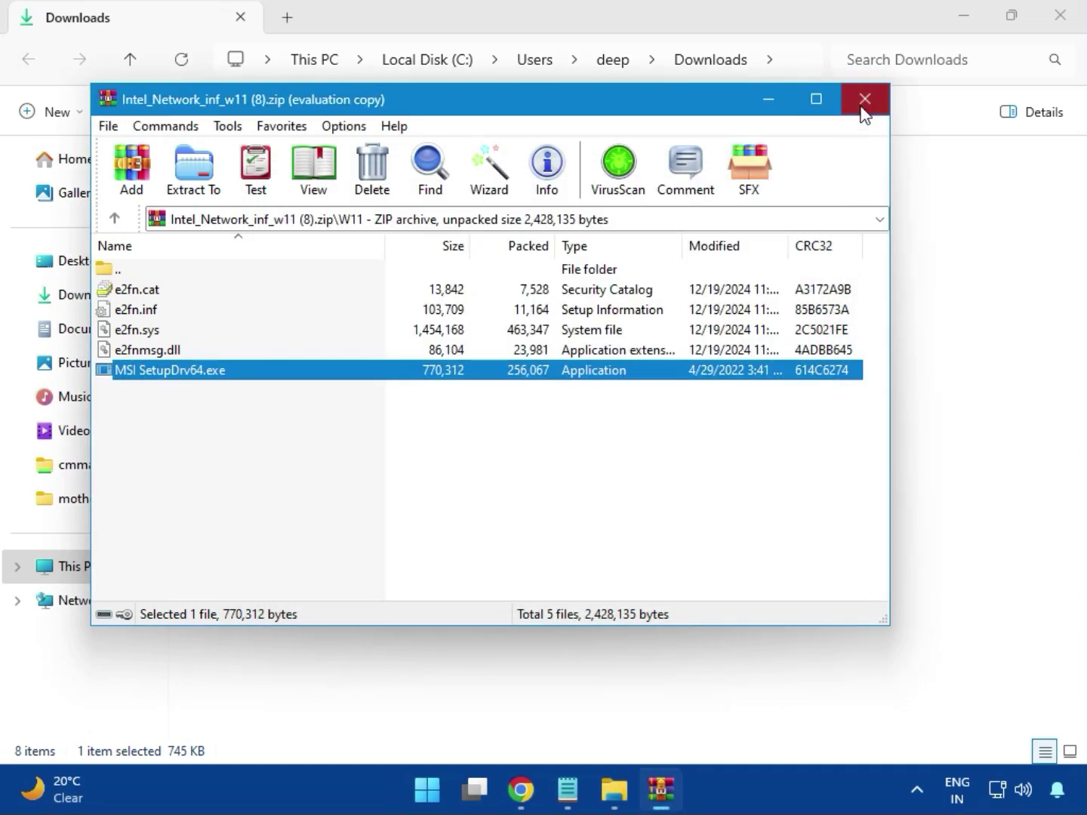
click(865, 104)
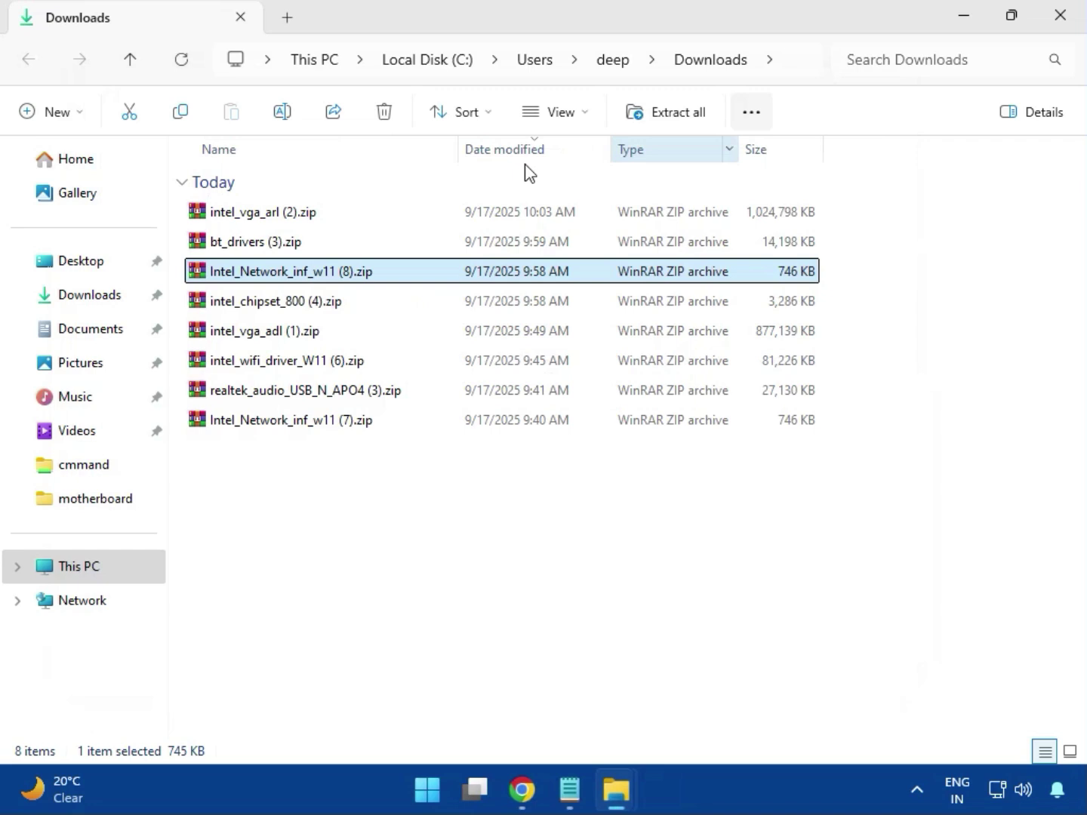
Open the intel_chipset_800 (4).zip archive, dismiss the WinRAR license notice and enter the Intel Chipset Driver_10.1.20062.8627 folder.
click(254, 309)
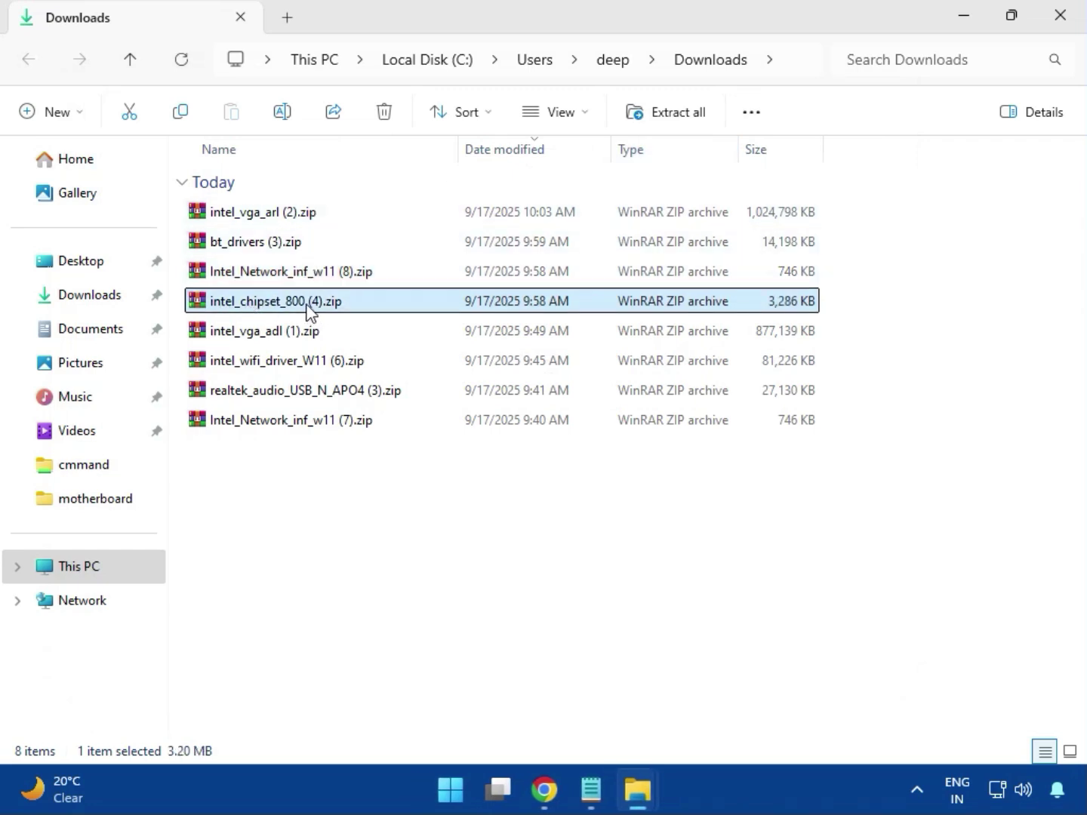
double_click(305, 303)
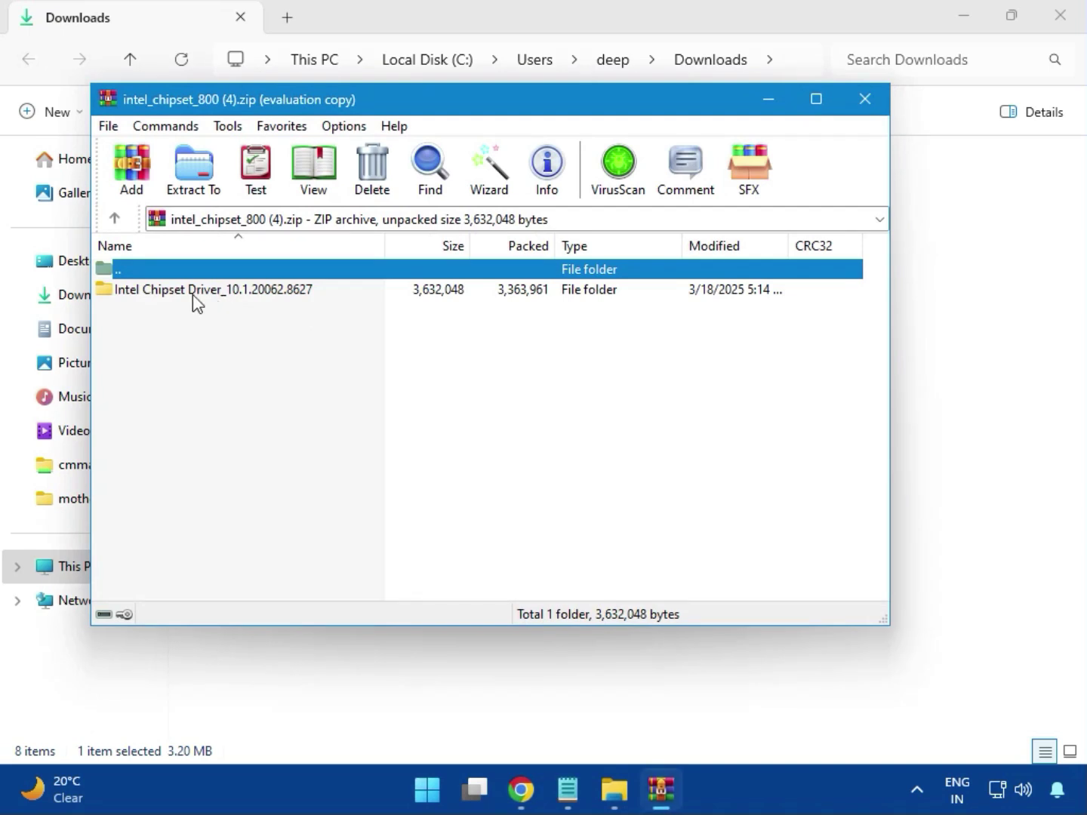
click(153, 295)
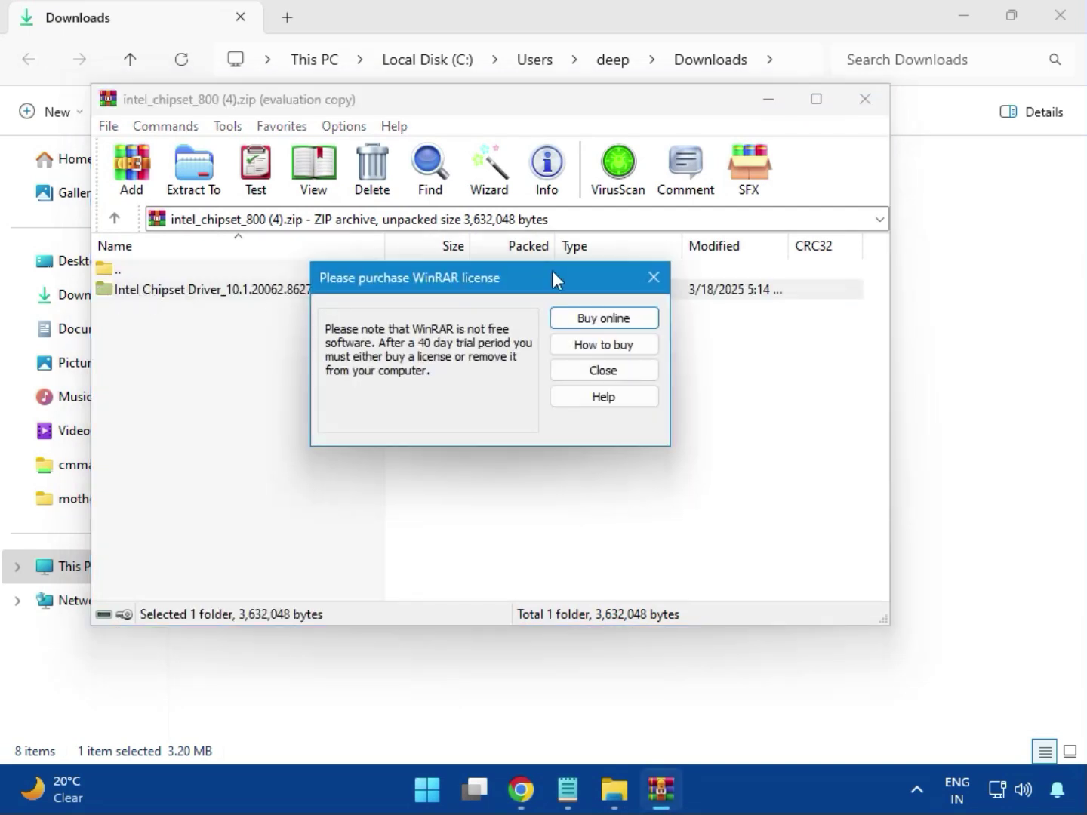
click(654, 278)
double_click(267, 294)
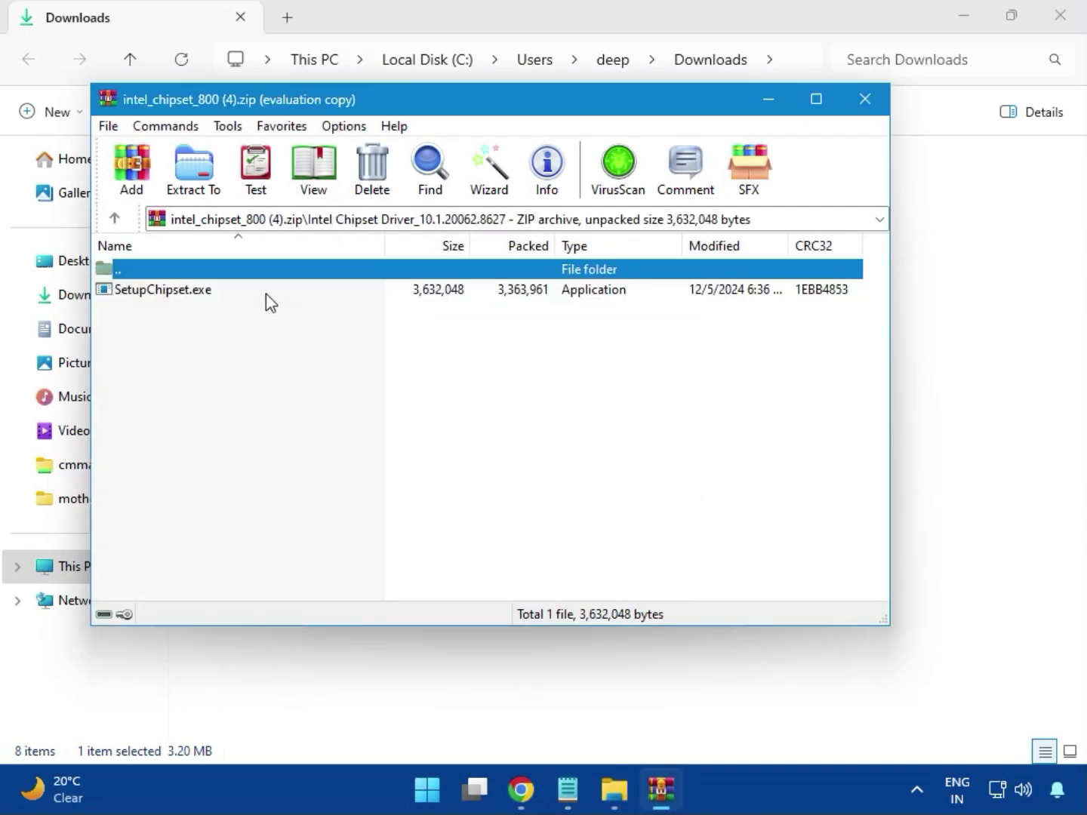
Try to install Intel Chipset Device Software with SetupChipset.exe, accepting the license and allowing changes, and close the installer and archive.
double_click(173, 294)
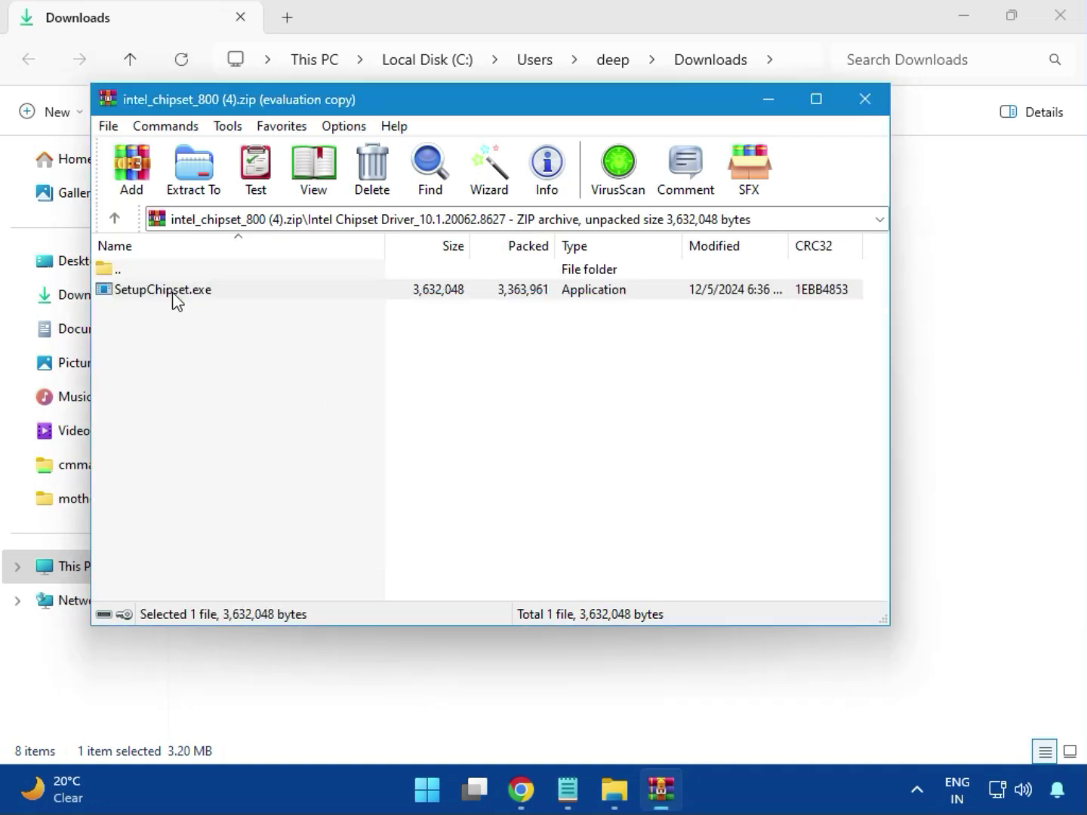
double_click(173, 299)
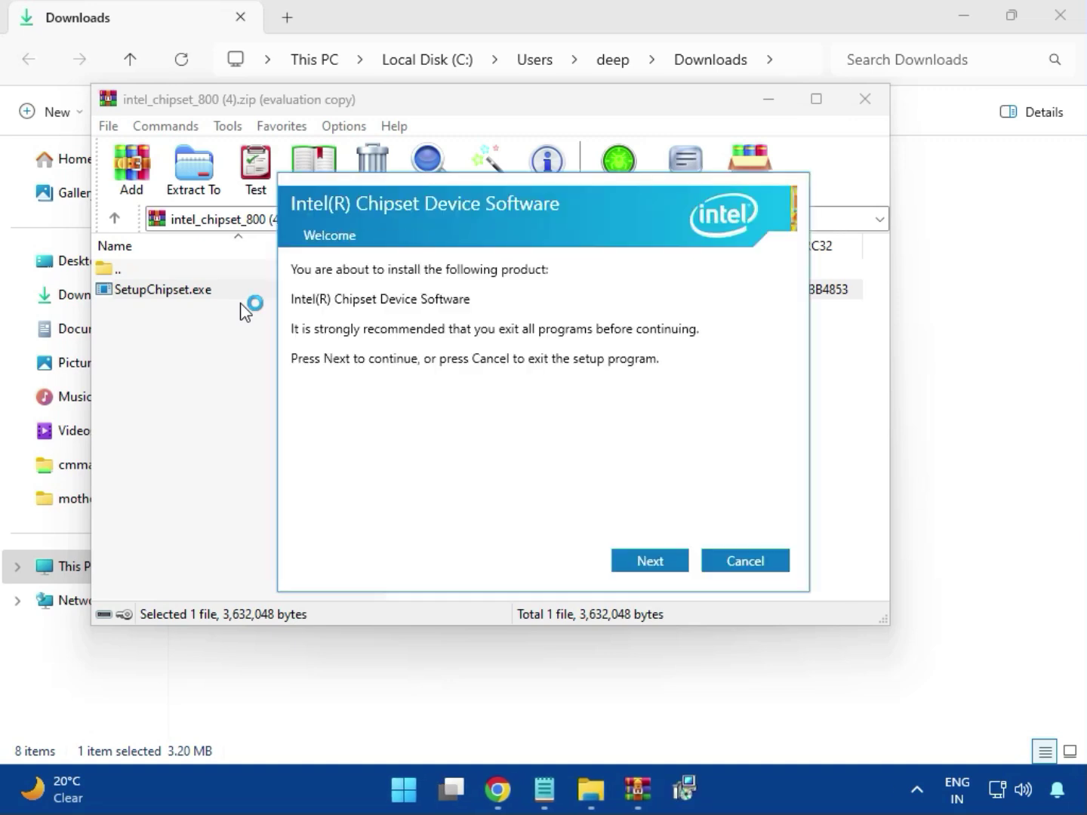
click(653, 562)
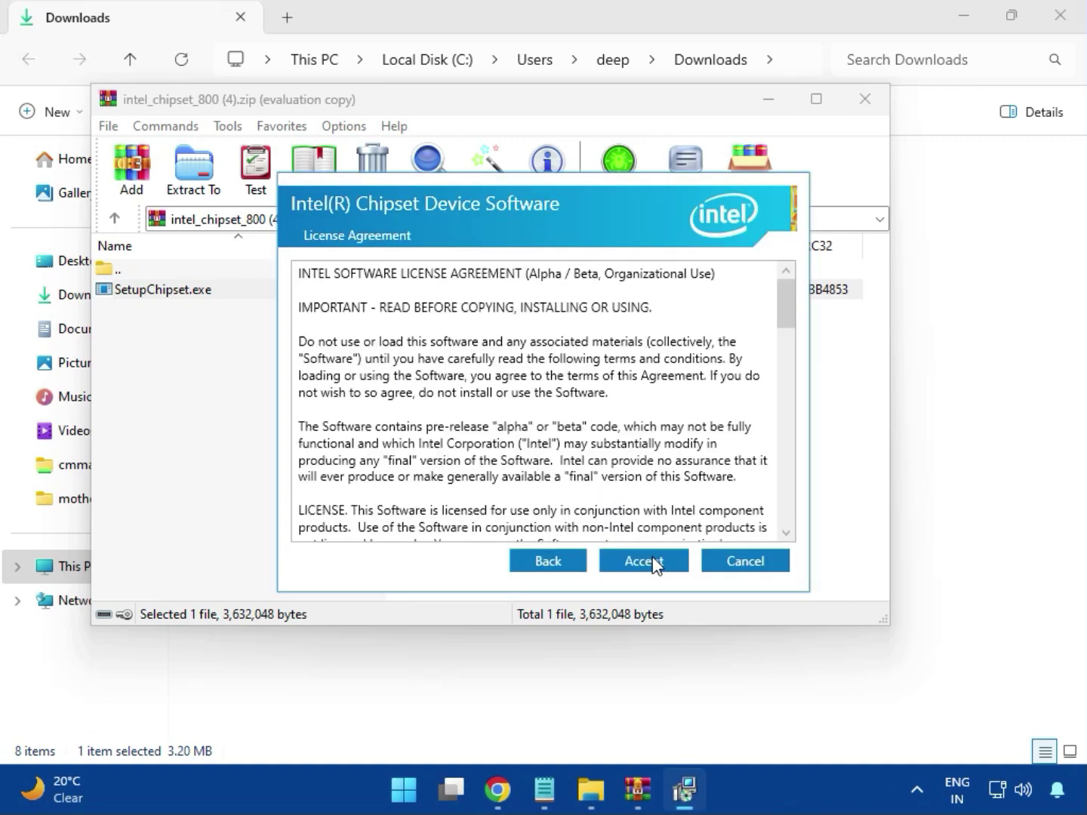
click(651, 562)
click(650, 560)
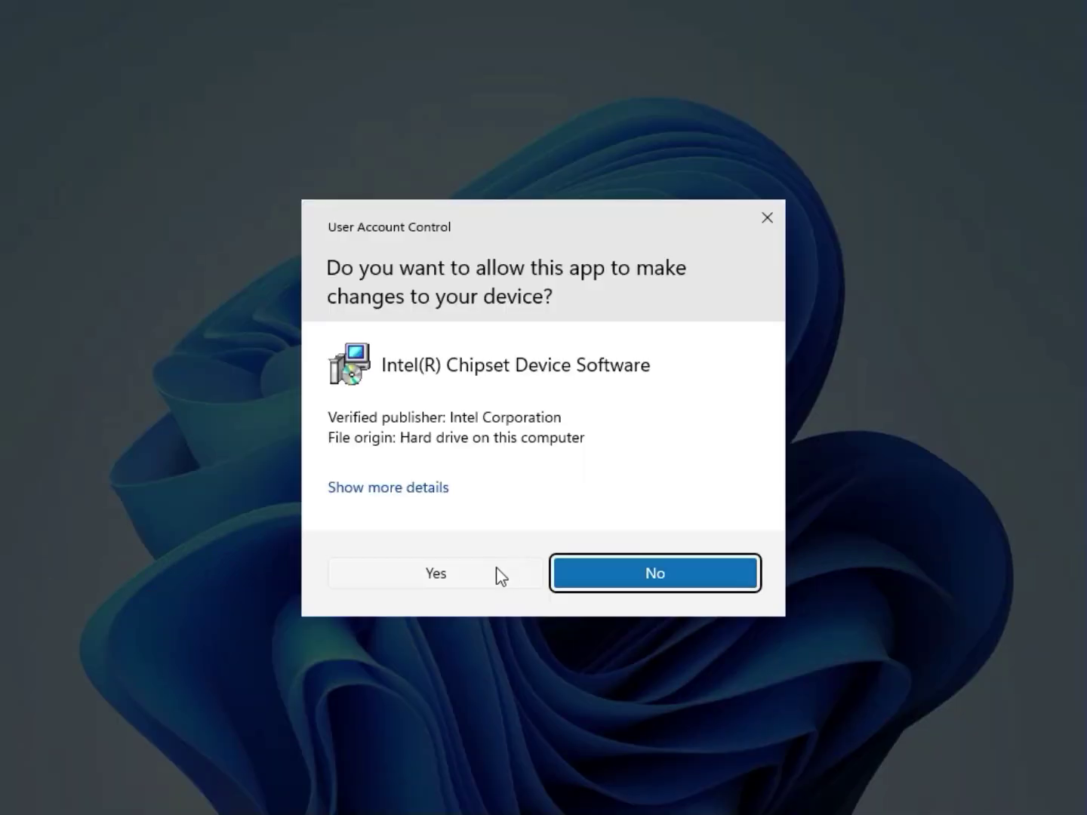
click(496, 570)
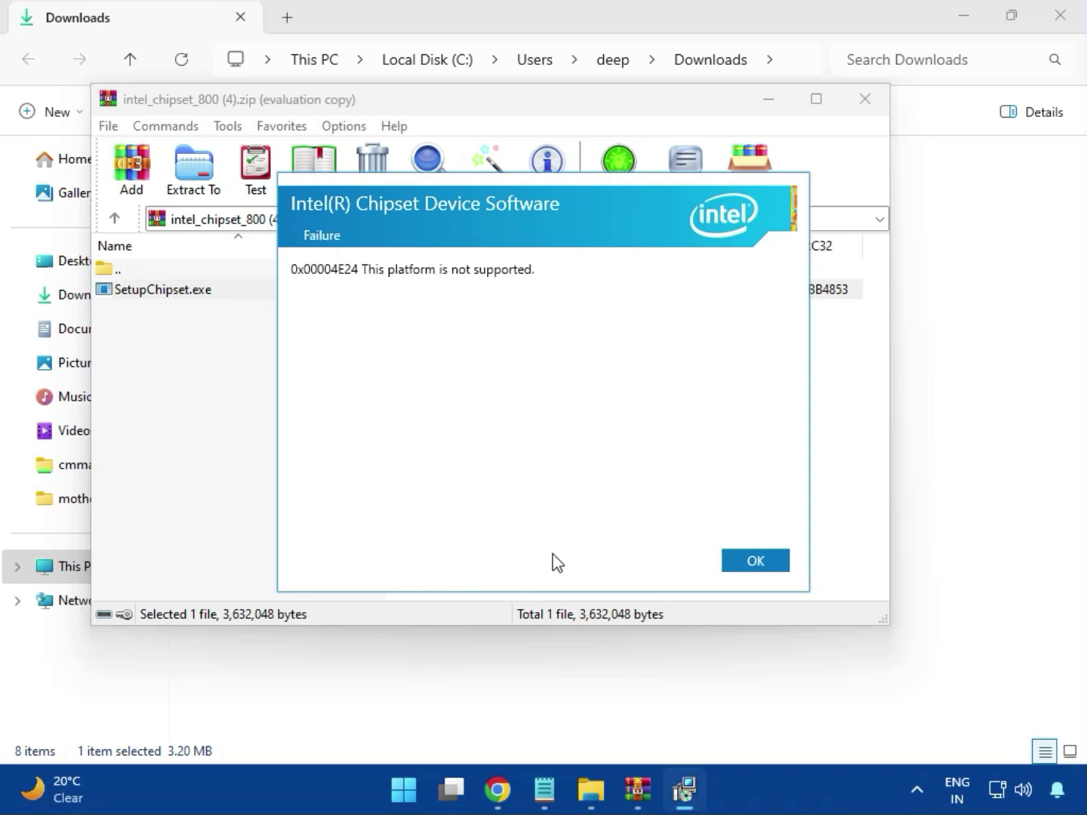
click(755, 561)
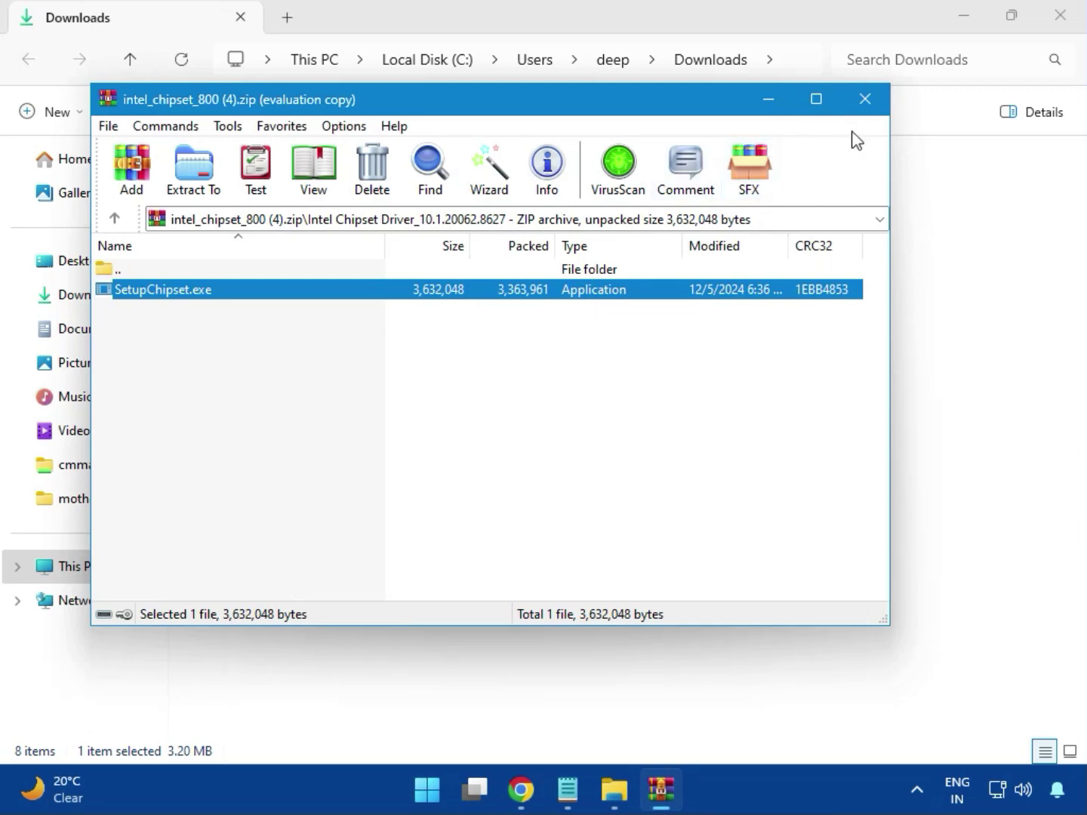
click(866, 103)
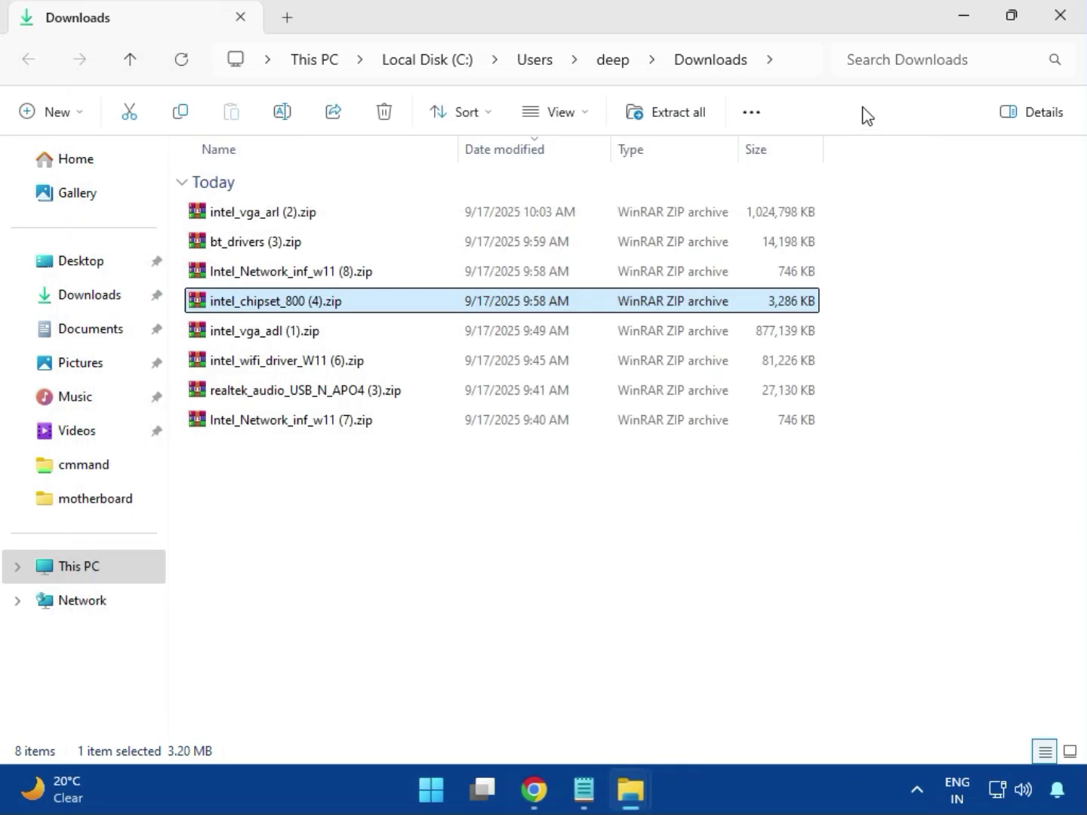
Open the intel_vga_adl (1).zip archive to view its contents and close it.
click(278, 335)
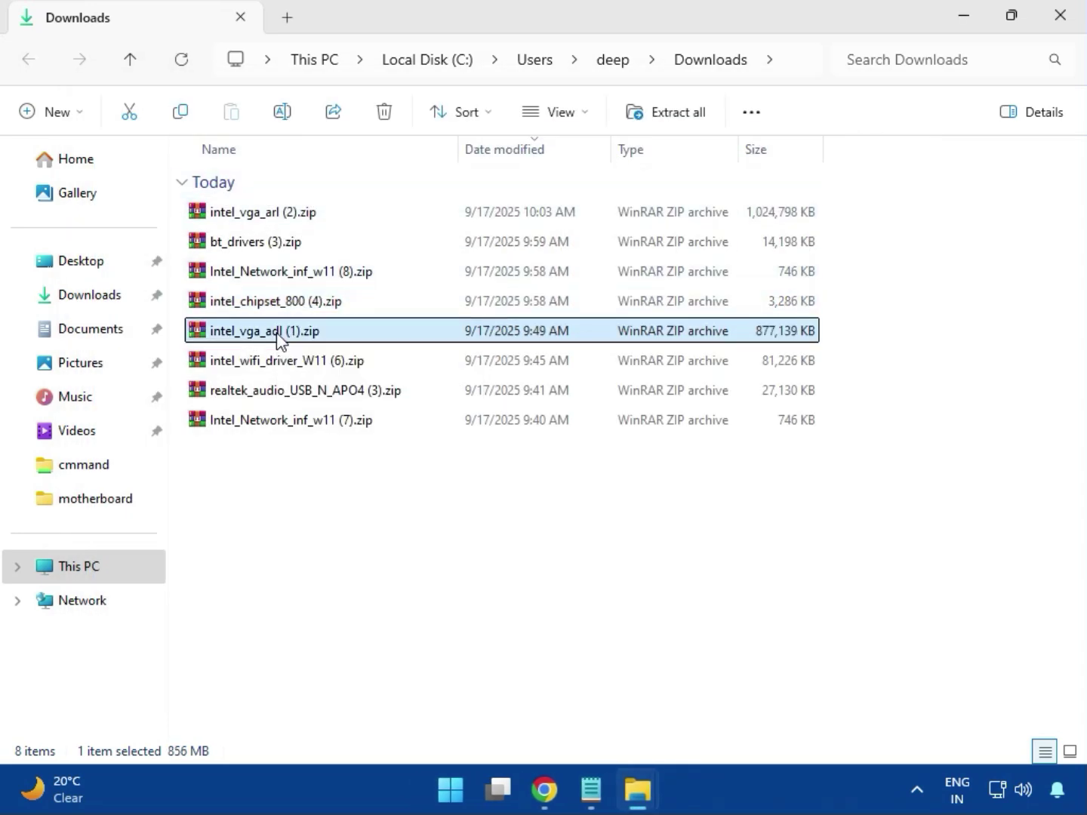
double_click(270, 328)
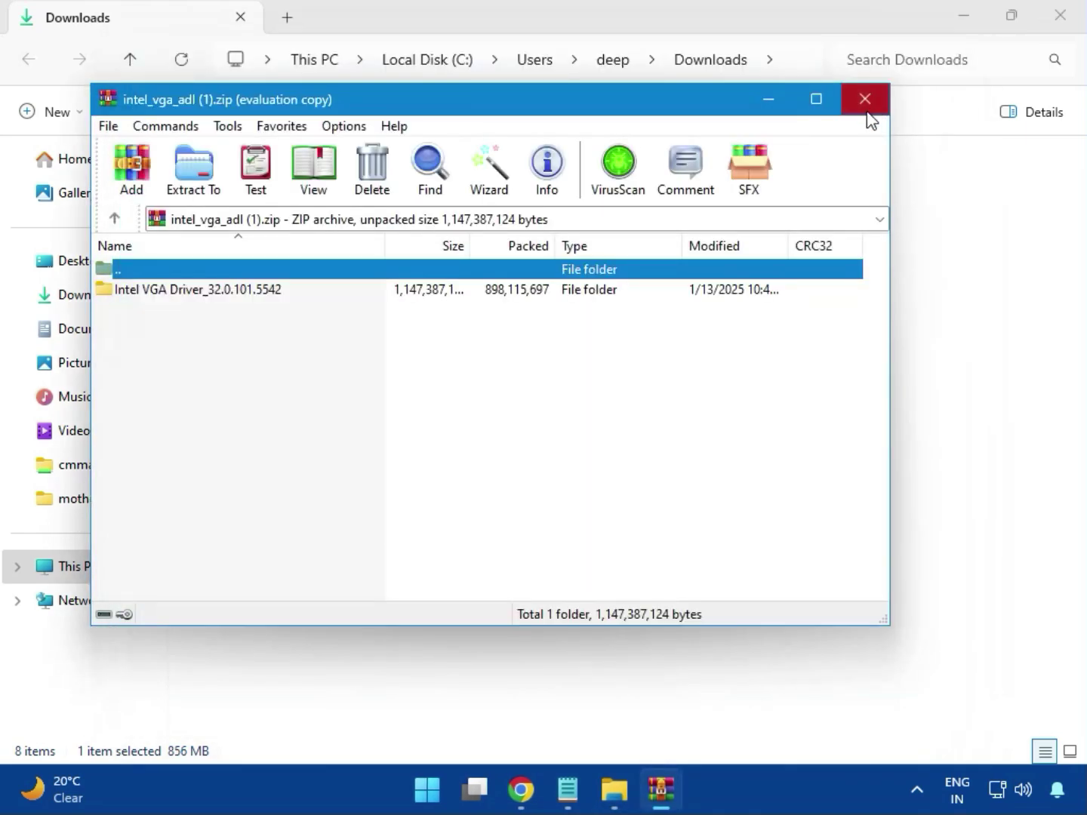
click(865, 99)
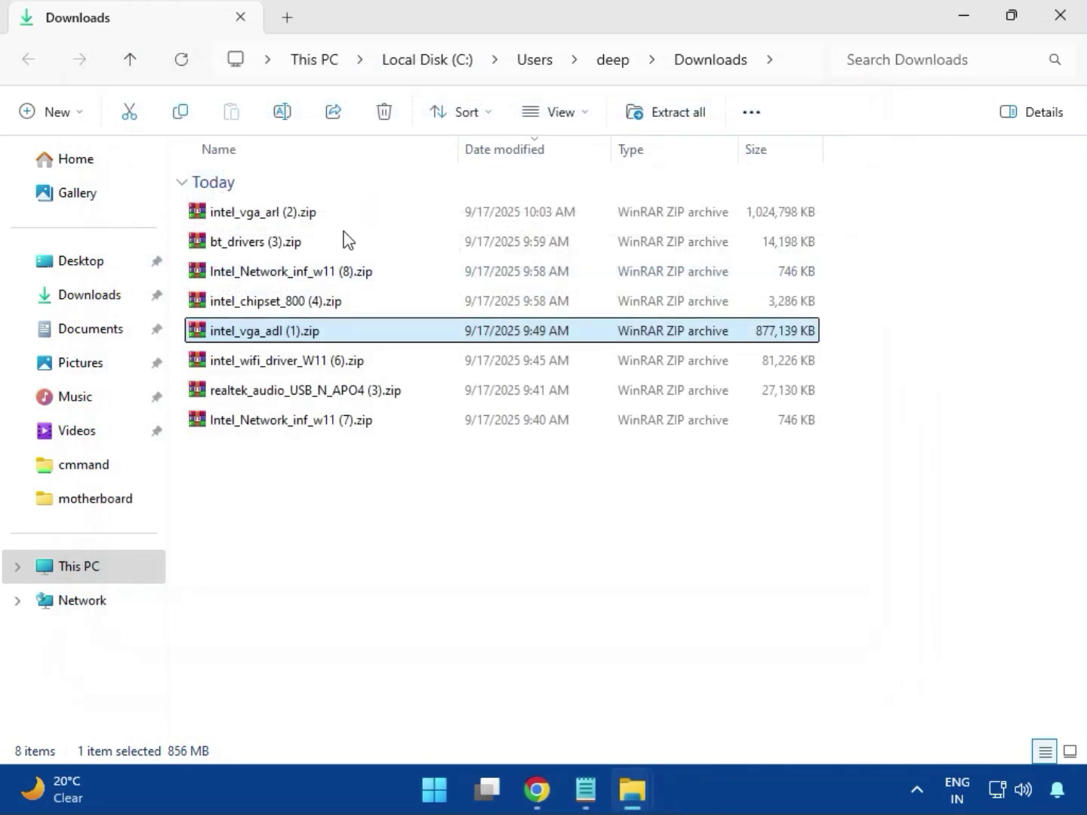
Open the intel_wifi_driver_W11 (6).zip archive, dismiss the WinRAR license notice and go to Intel WIFI Driver_23.40.0.4\UWD\Win64.
click(279, 363)
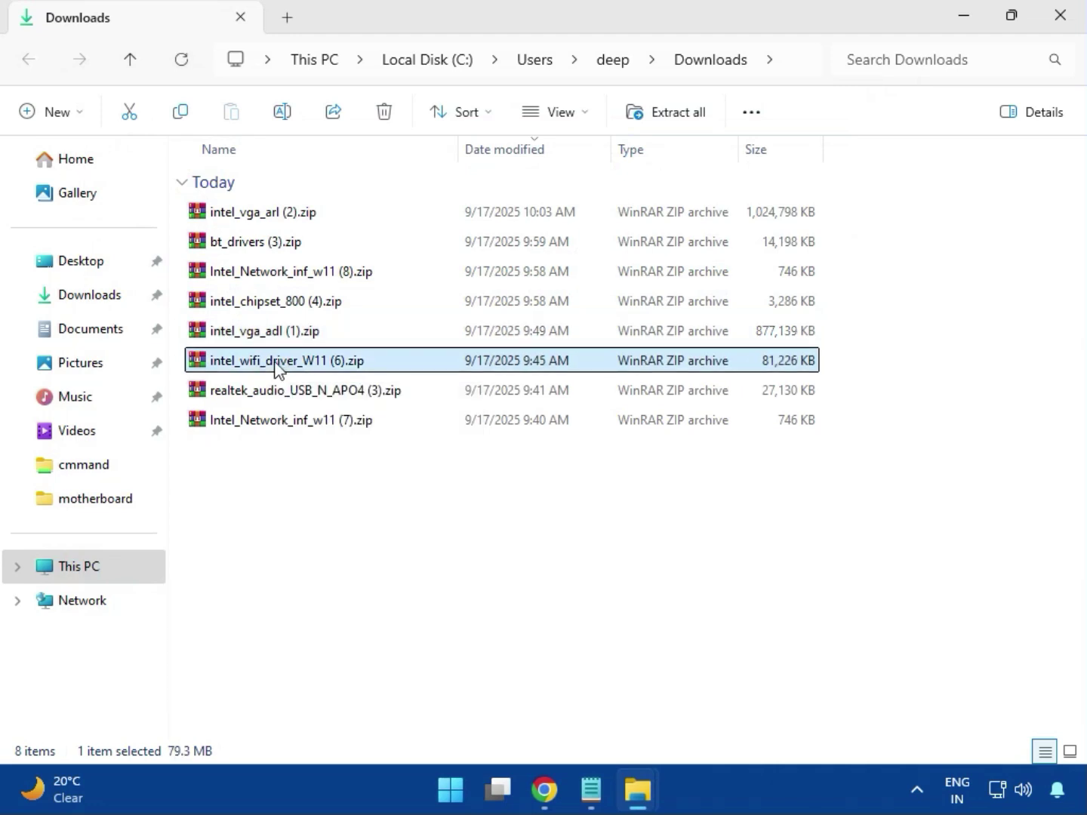
double_click(278, 366)
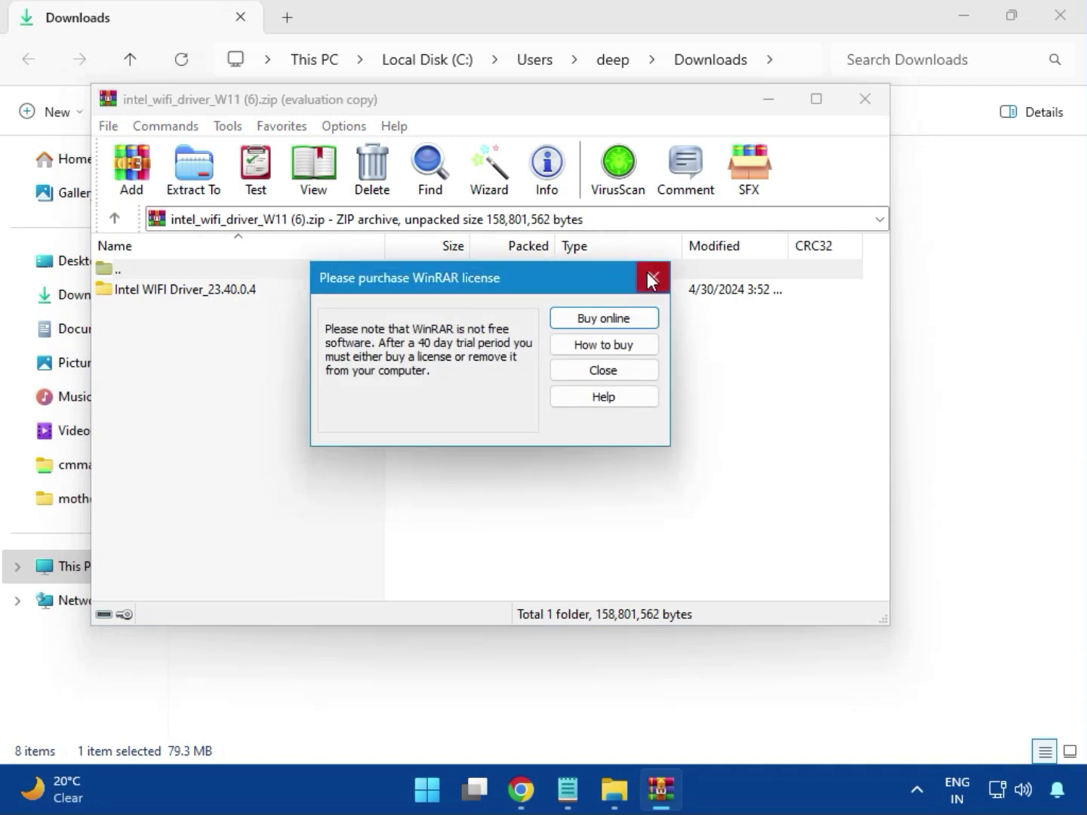
click(651, 278)
double_click(174, 288)
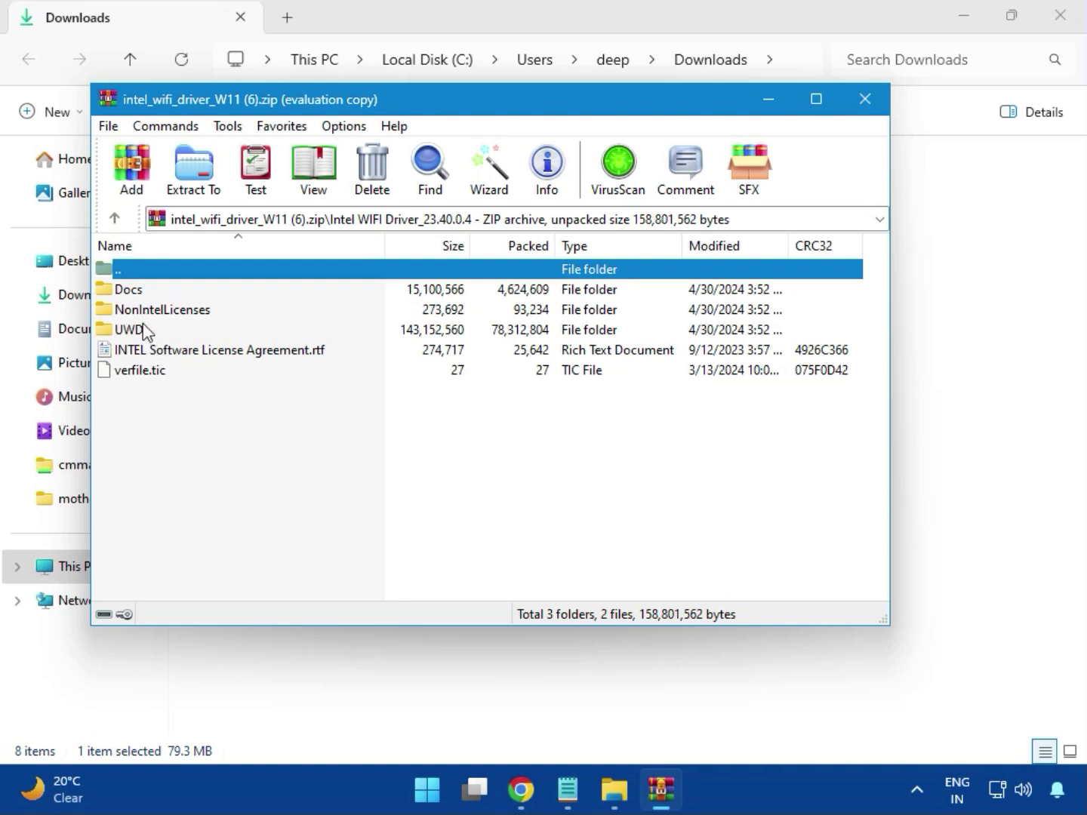
double_click(145, 330)
double_click(145, 296)
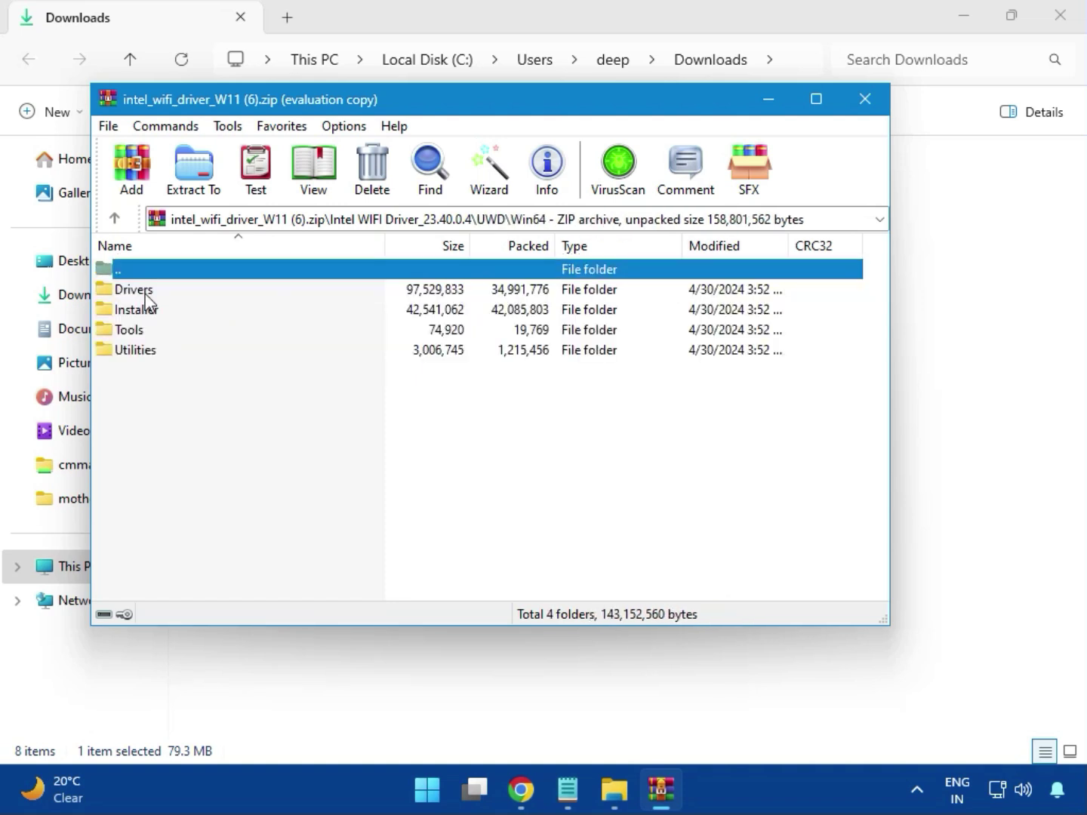
Look through the files in the Drivers folder, return to Win64 and select the Installer folder.
double_click(149, 293)
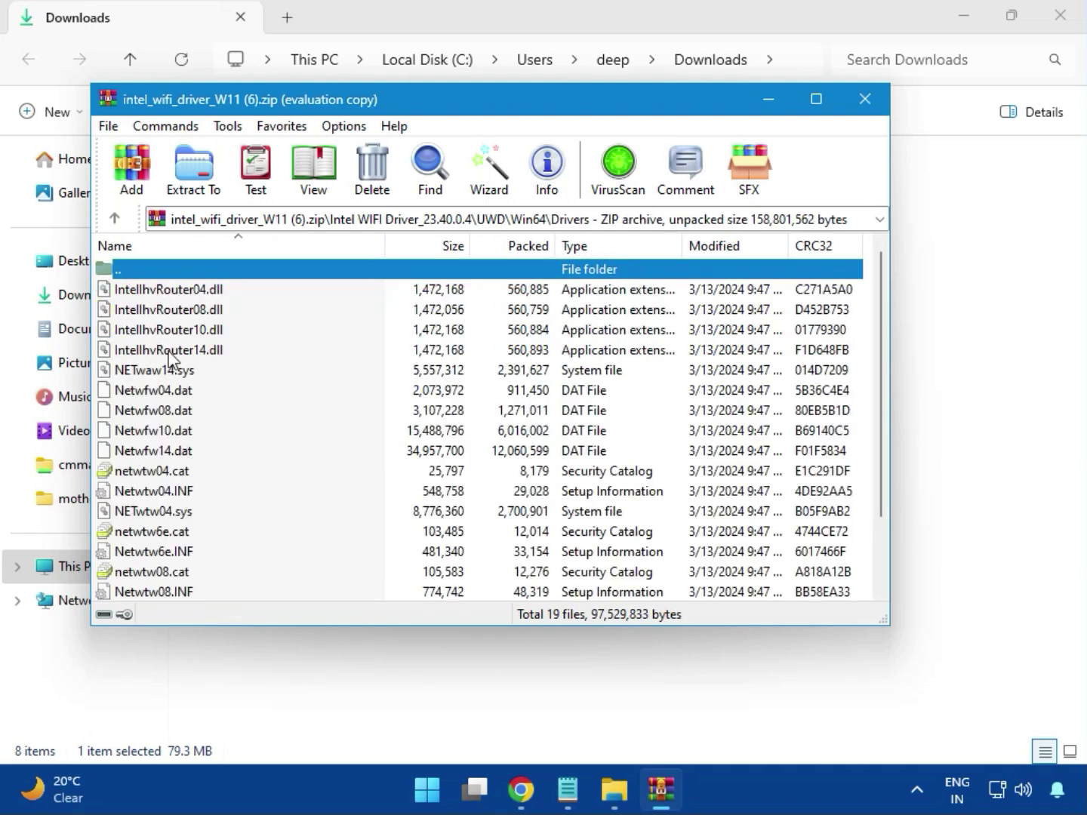
scroll(198, 445, down, 1)
scroll(200, 449, down, 1)
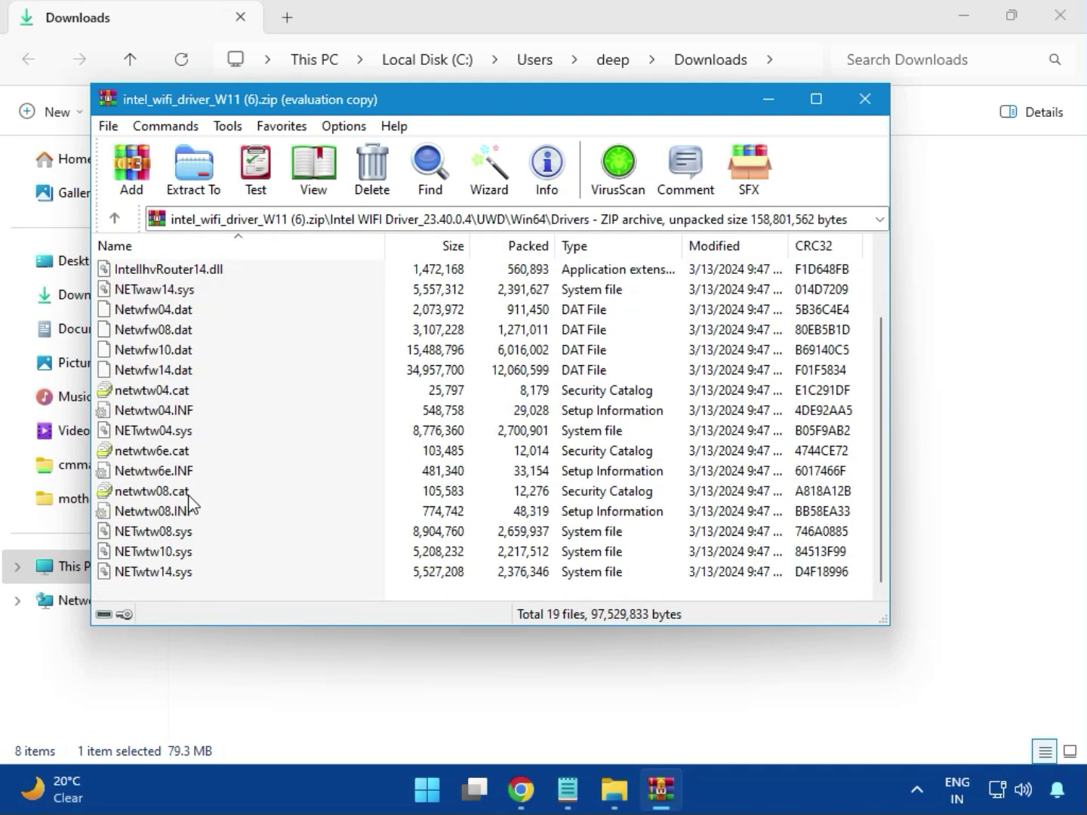
scroll(193, 498, up, 2)
key(Return)
key(Down)
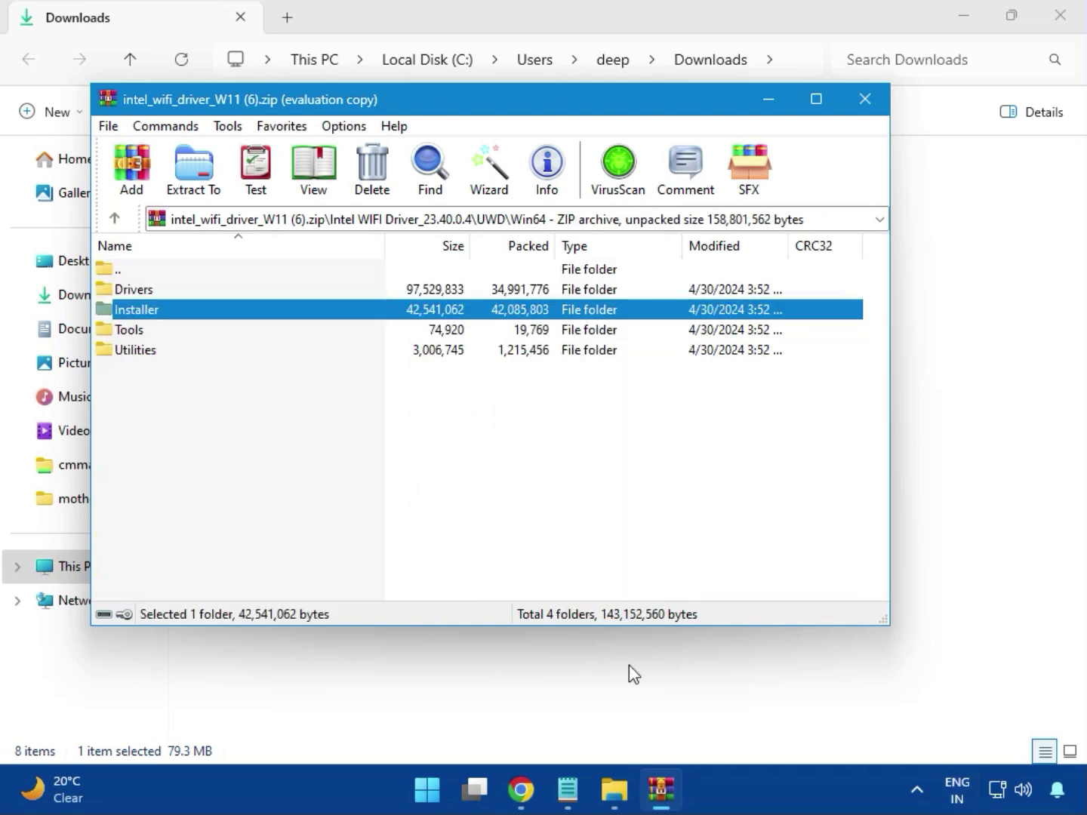
Open the Installer folder in the Wi-Fi driver archive and launch WirelessSetup.exe.
double_click(155, 317)
click(153, 316)
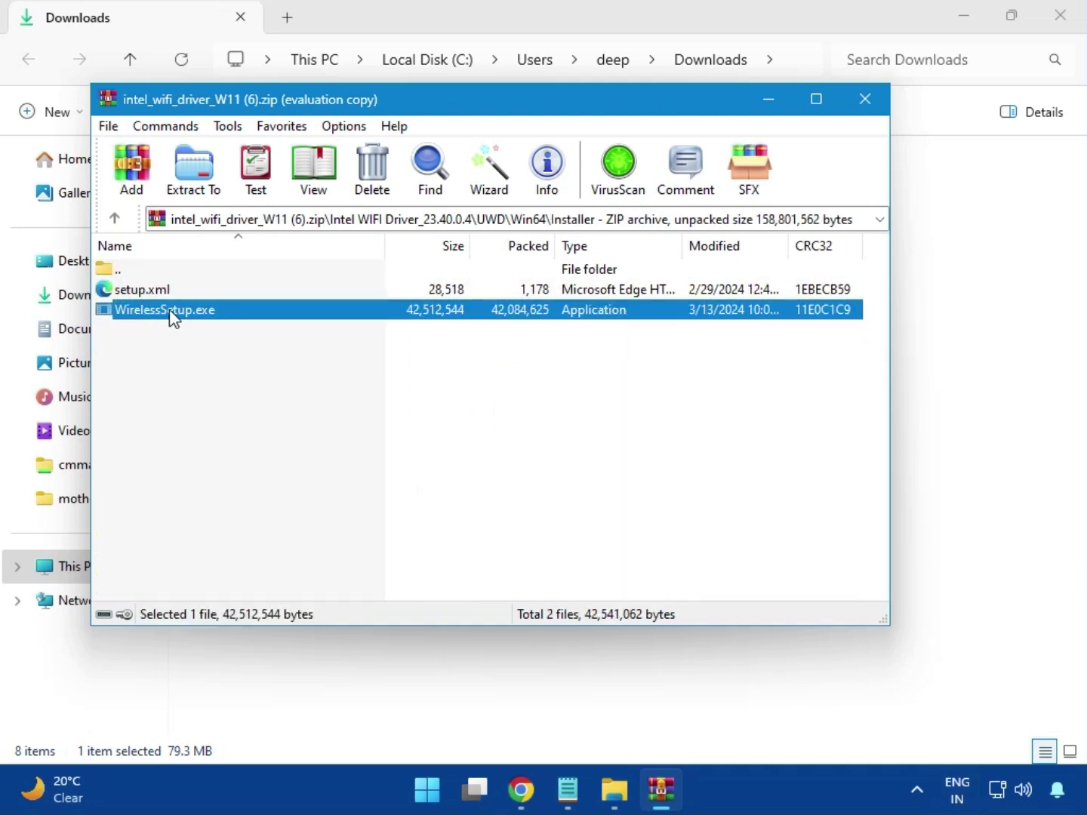
double_click(170, 312)
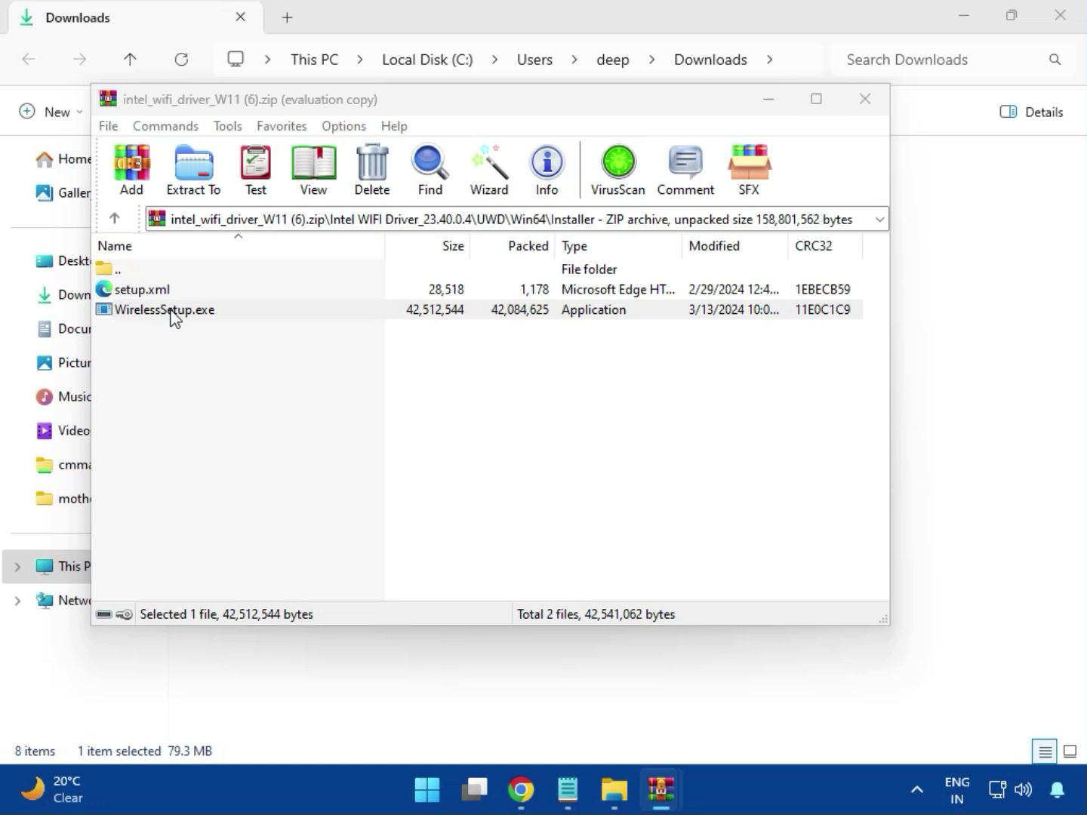
double_click(174, 316)
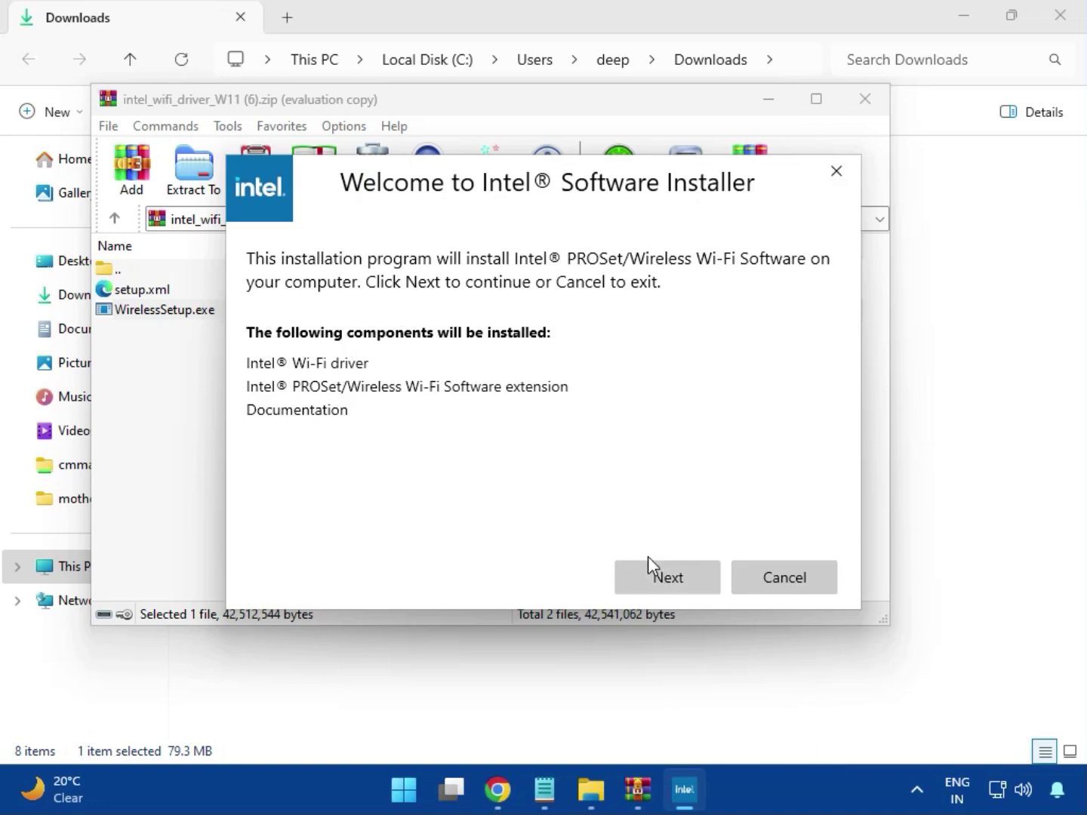
Install Intel PROSet/Wireless Wi-Fi Software, accepting the license terms and allowing changes to the device, and close the installer and archive.
click(665, 568)
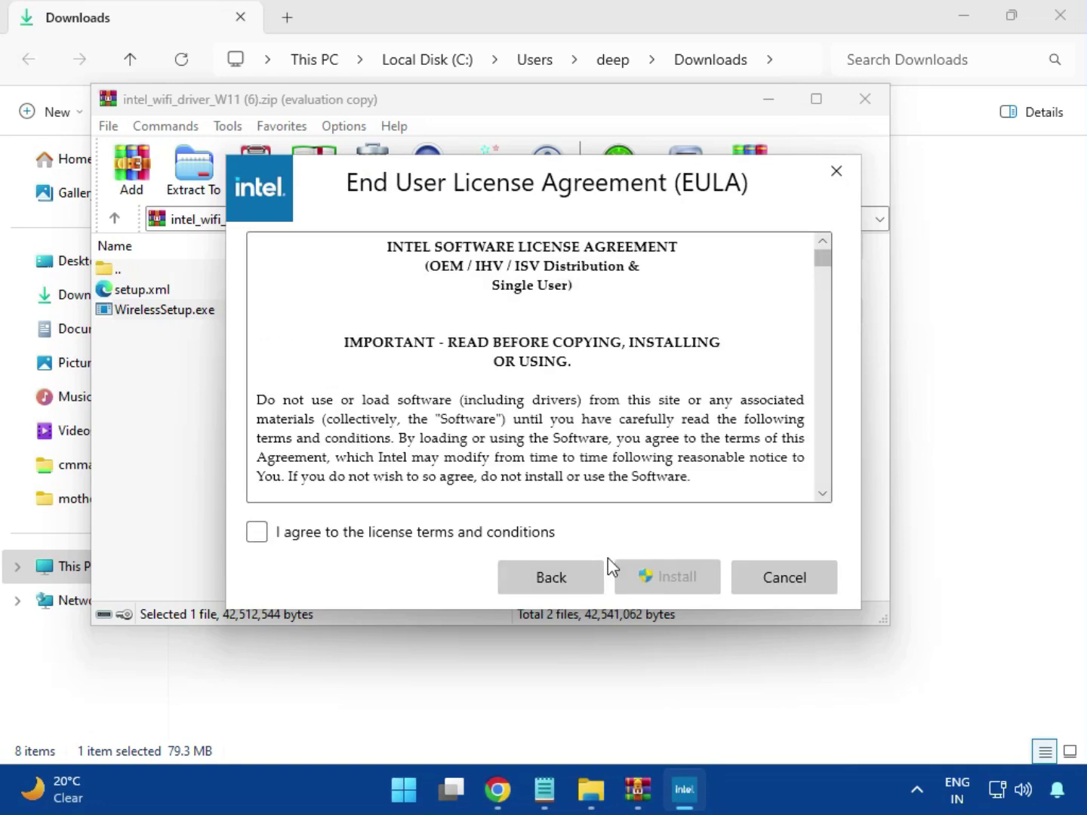
click(476, 536)
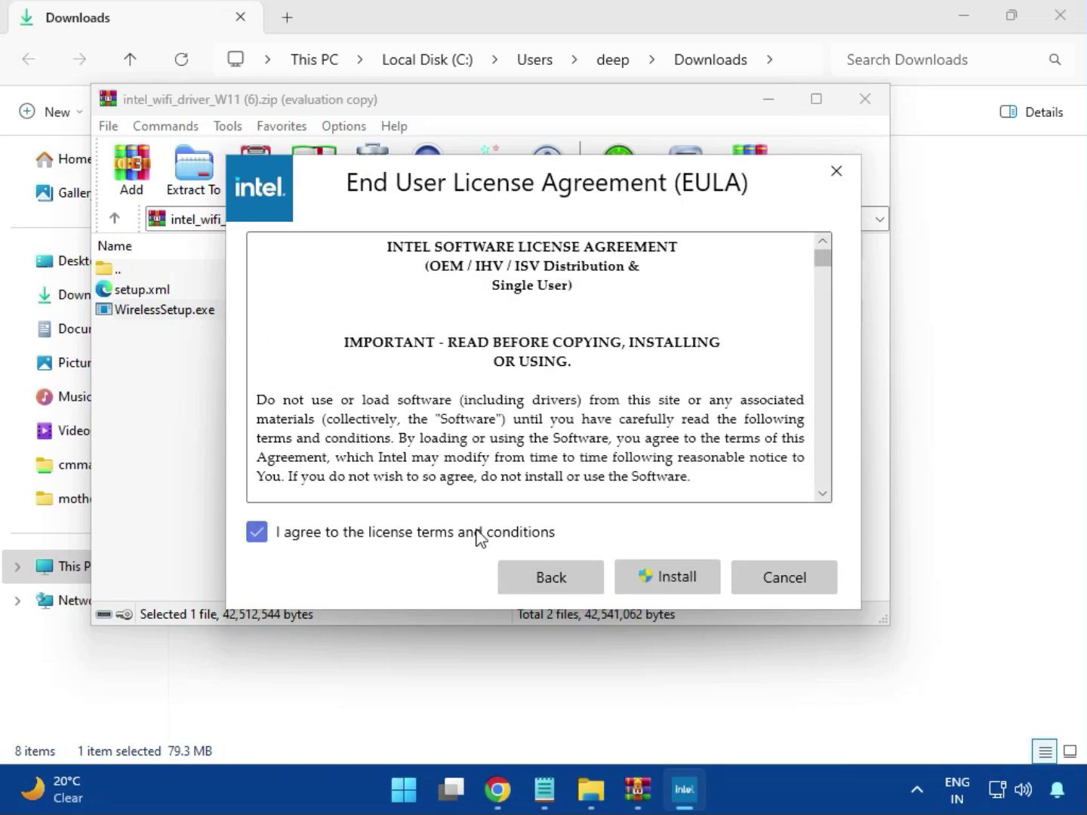
click(669, 574)
click(679, 582)
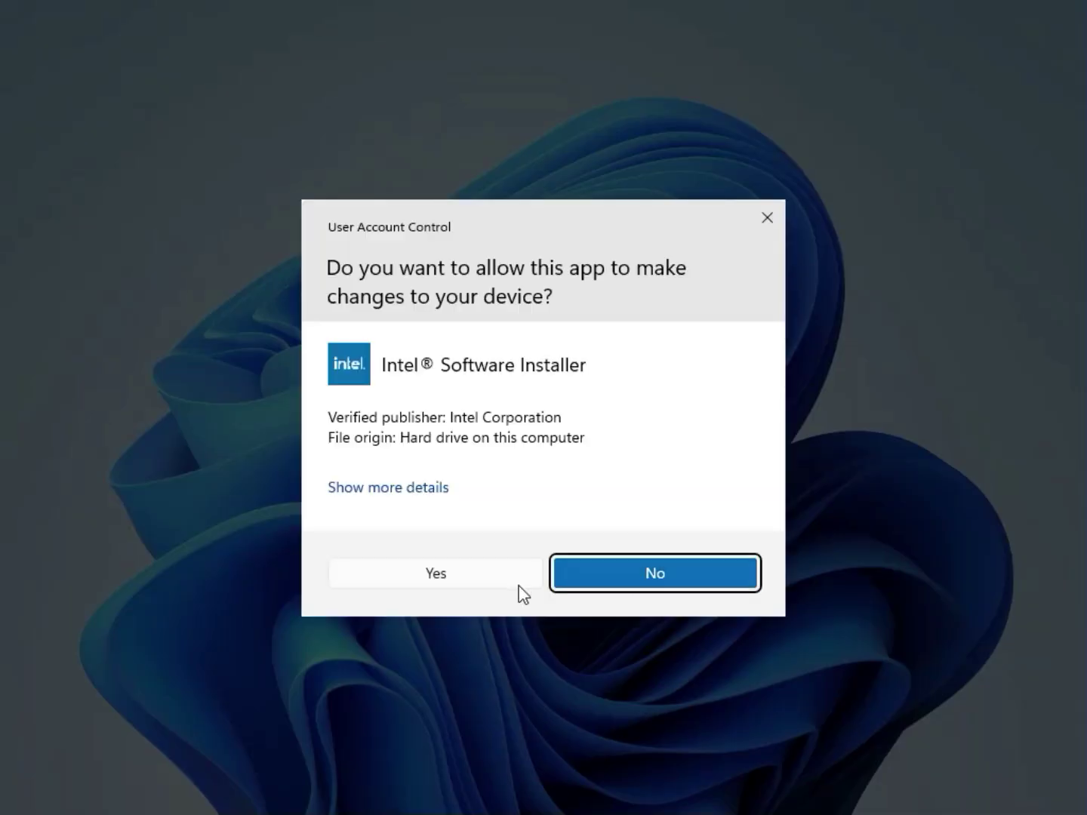
click(492, 583)
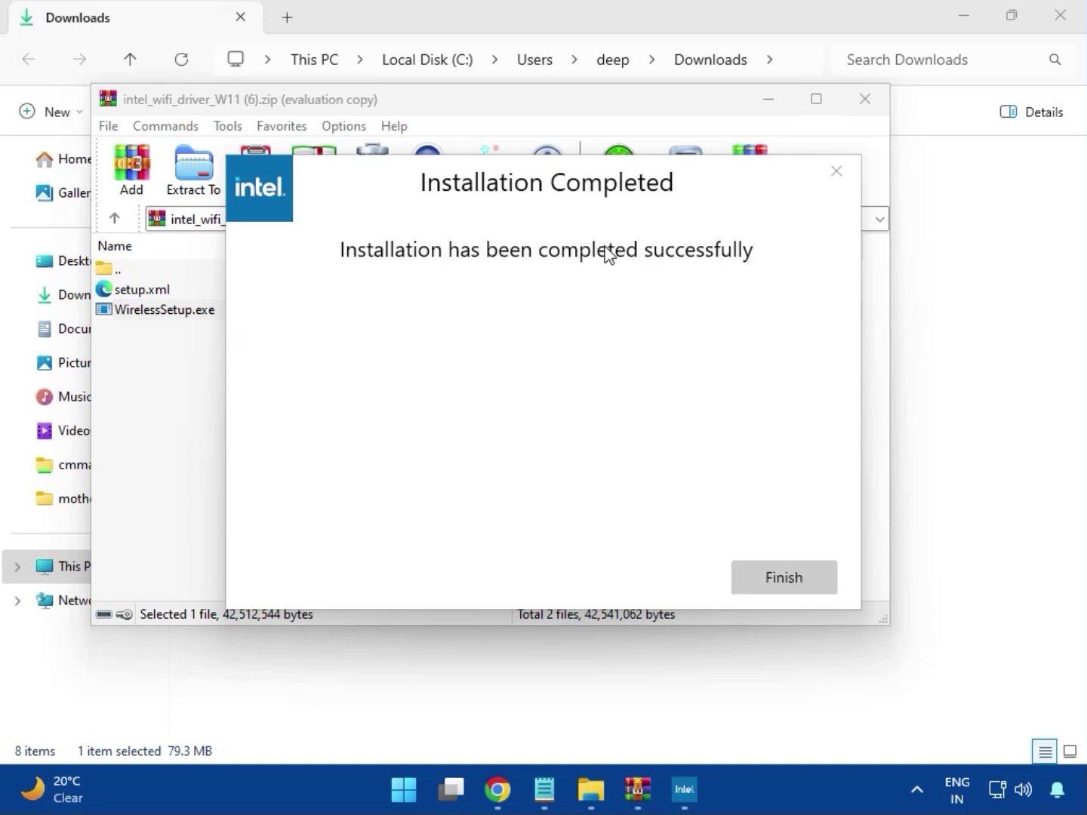
click(779, 577)
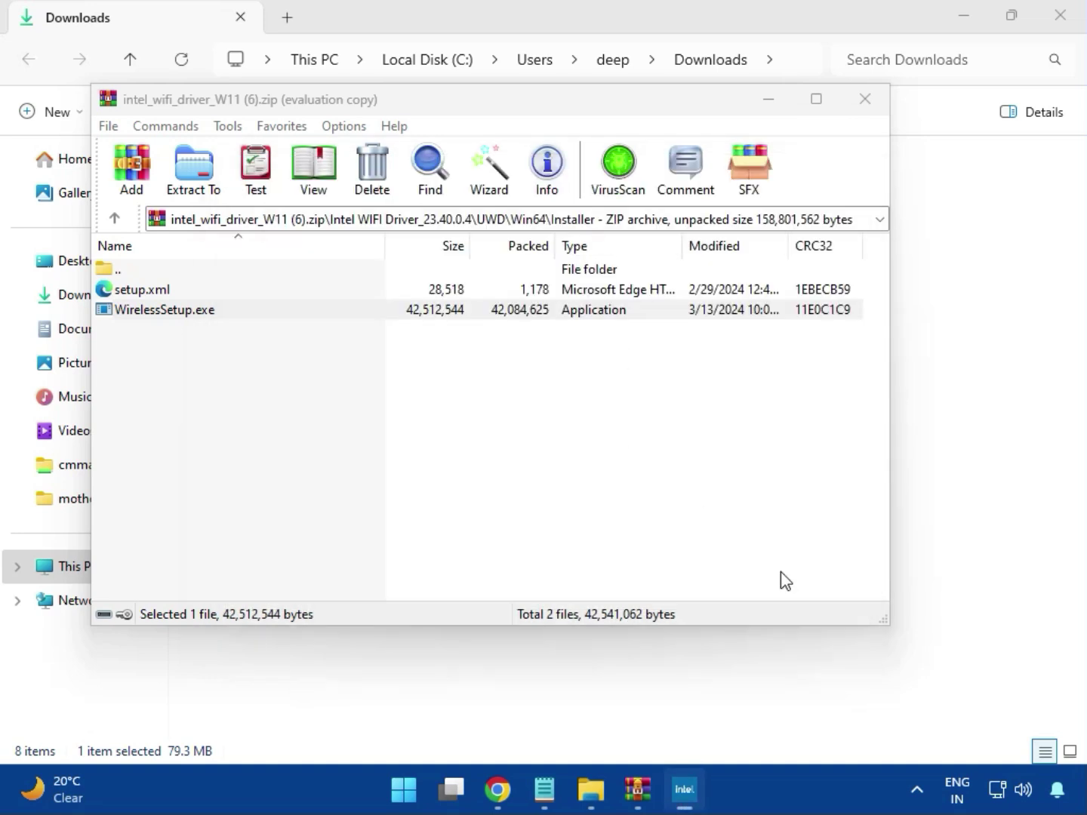
click(866, 102)
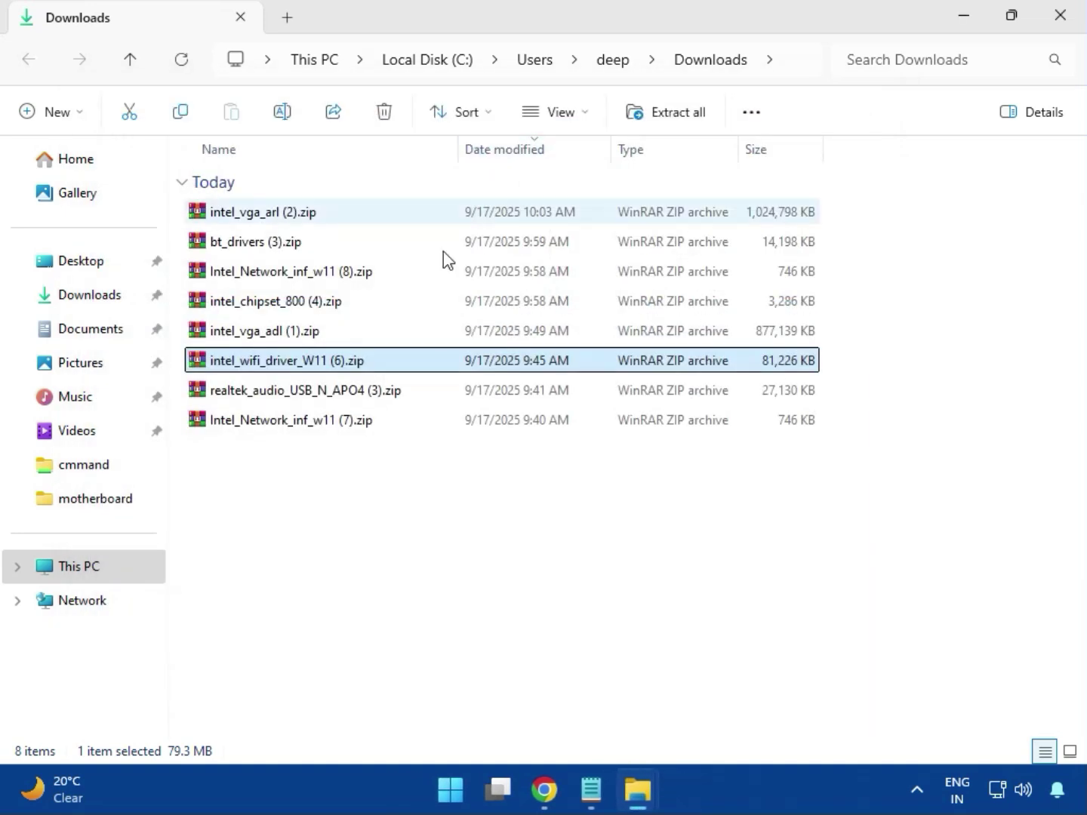
Open the realtek_audio_USB_N_APO4 (3).zip archive, dismiss the WinRAR notice and enter the Realtek USB Universal Driver folder.
double_click(327, 400)
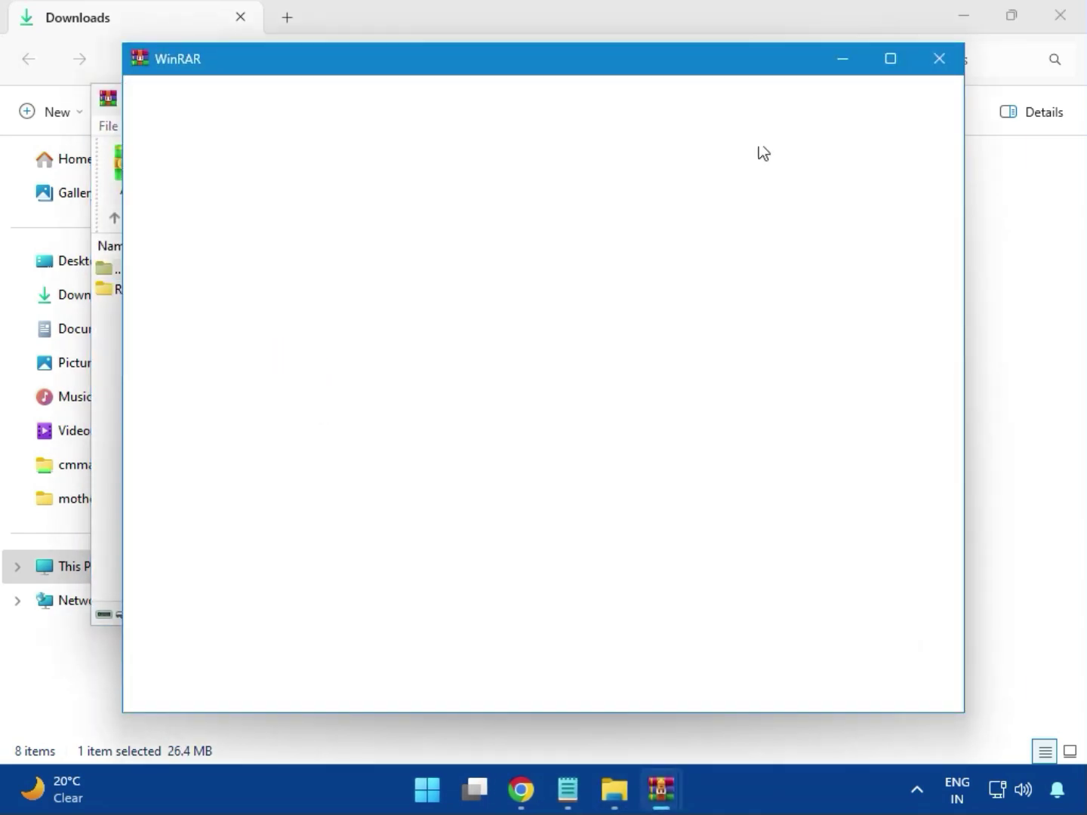
click(935, 59)
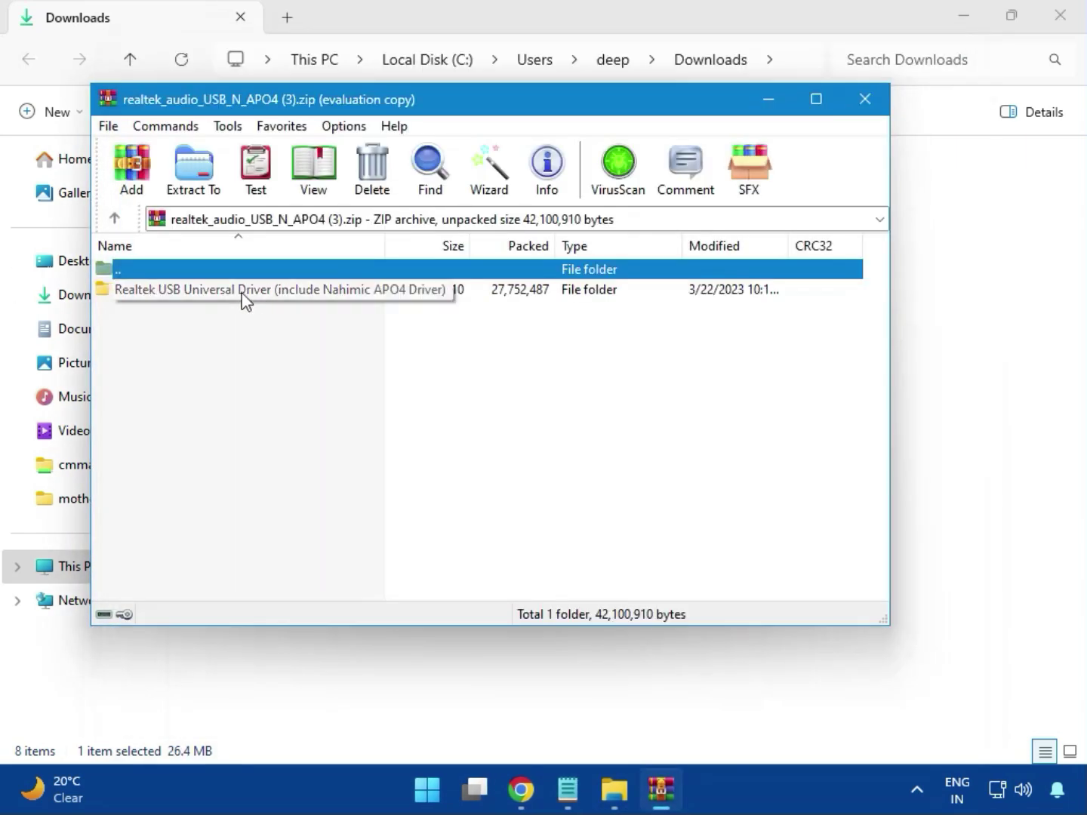
double_click(242, 293)
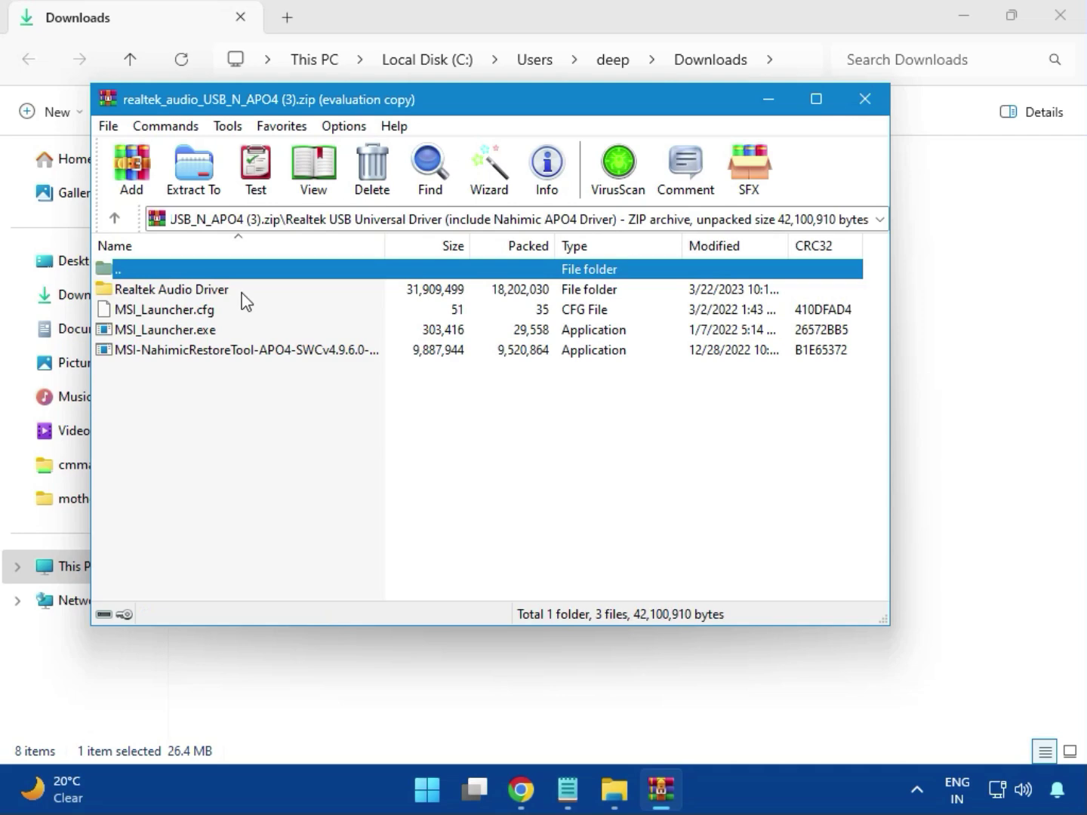
Run MSI_Launcher.exe to install the Realtek audio driver, allowing changes to the device, and close the archive.
double_click(194, 334)
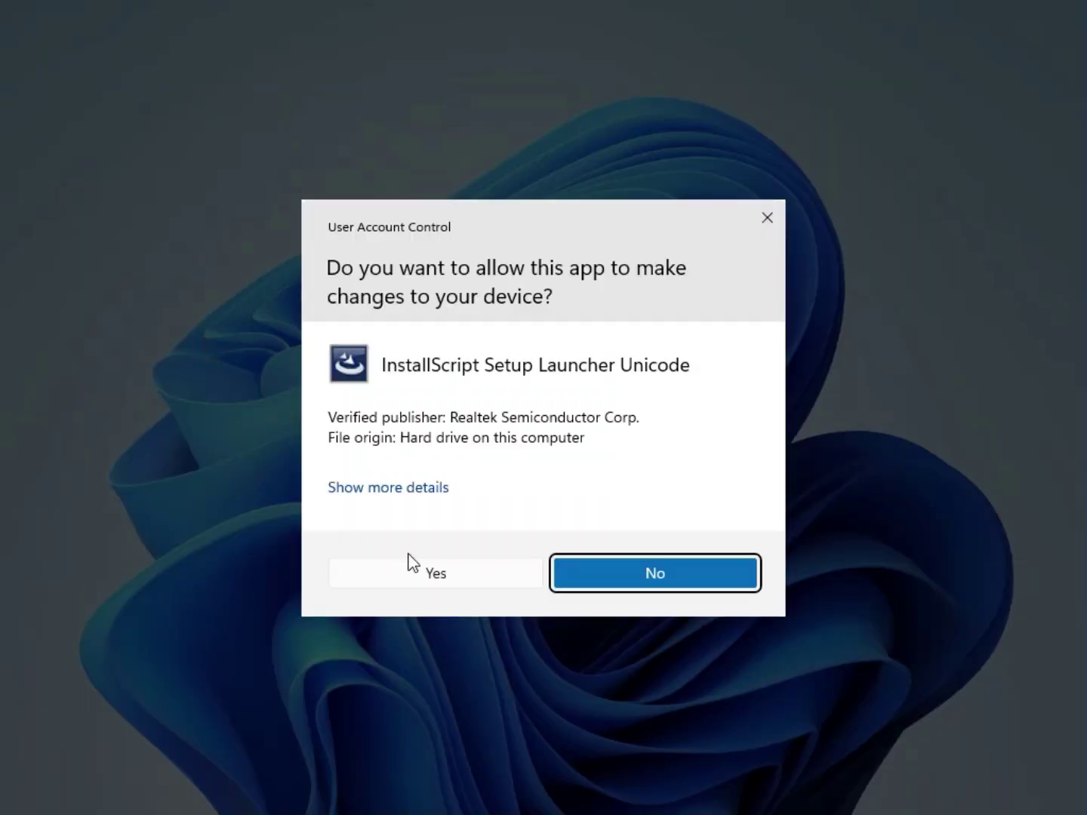
click(435, 576)
click(437, 567)
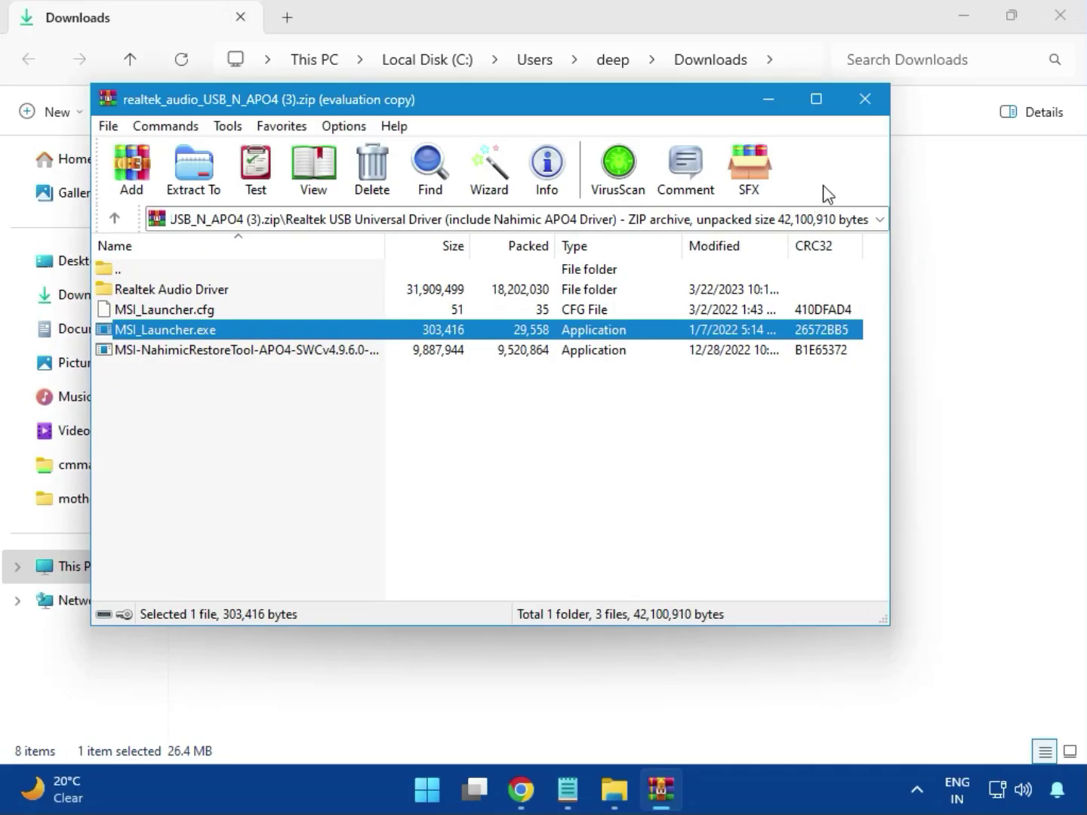
click(867, 100)
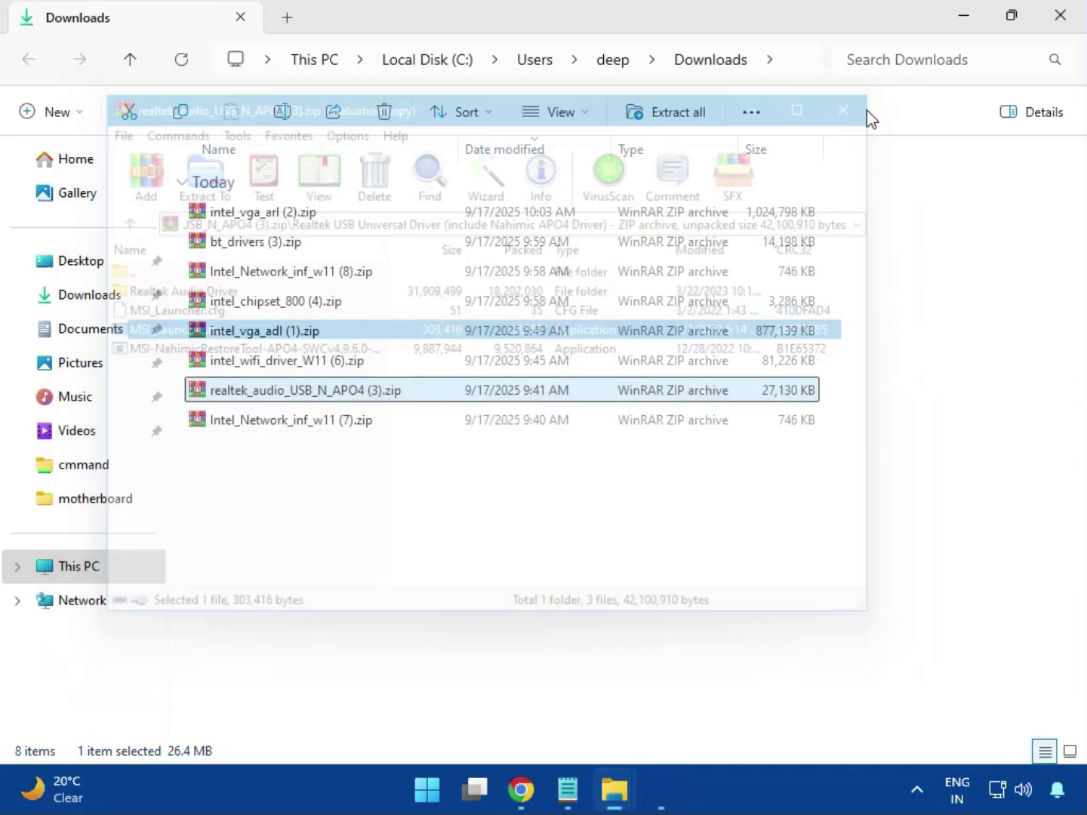
Select the Intel_Network_inf_w11 (7).zip archive and close the Downloads folder window.
click(294, 425)
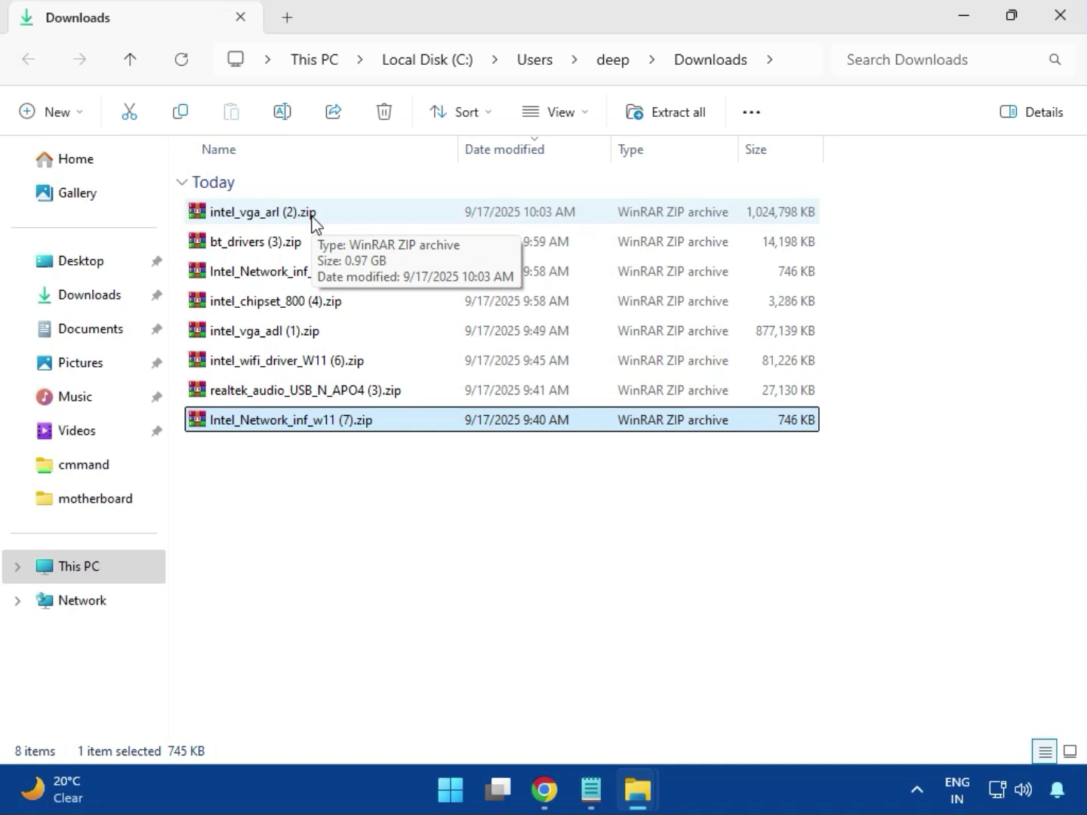
click(1060, 33)
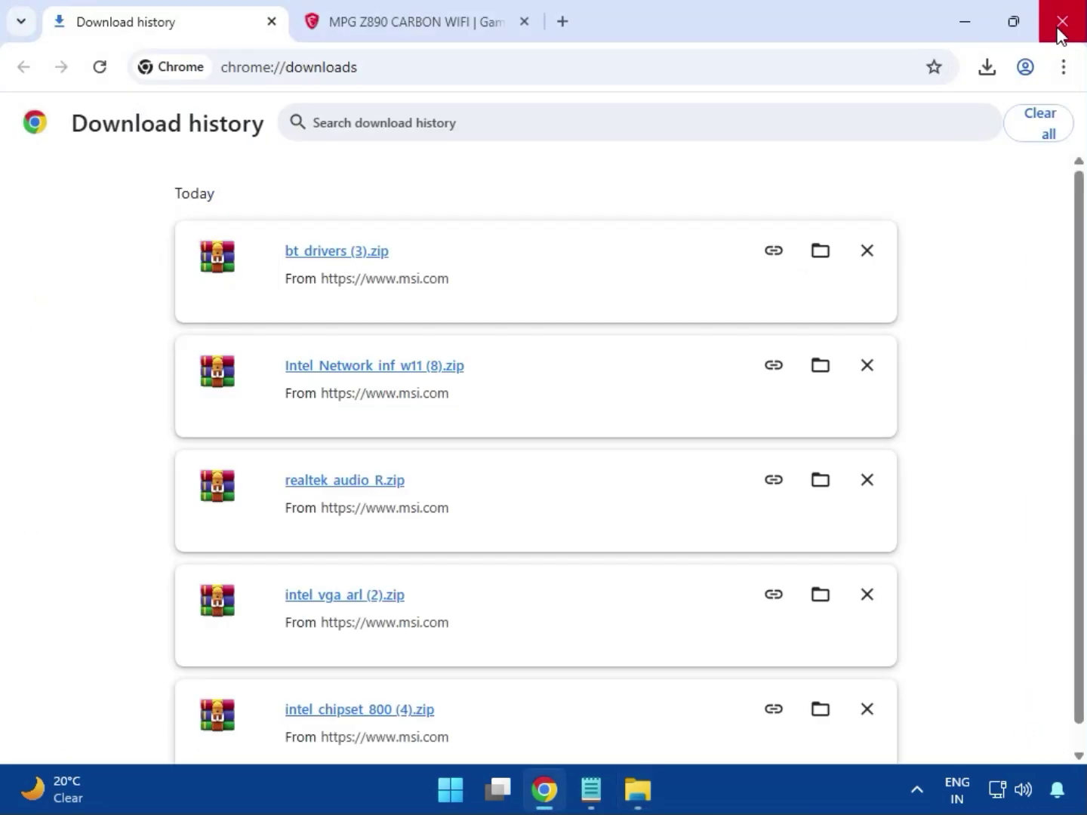